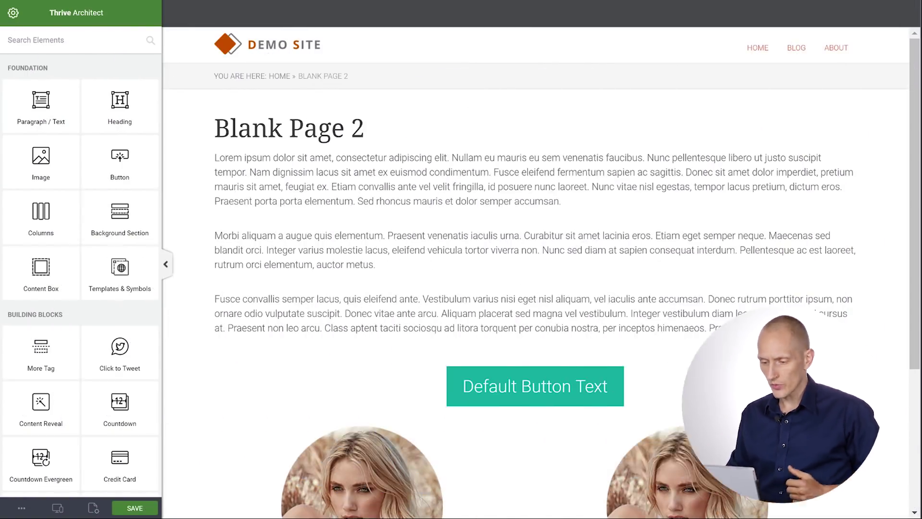
- Scroll down and back up through the Blank Page 2 content
scroll(461, 125, "down", 3)
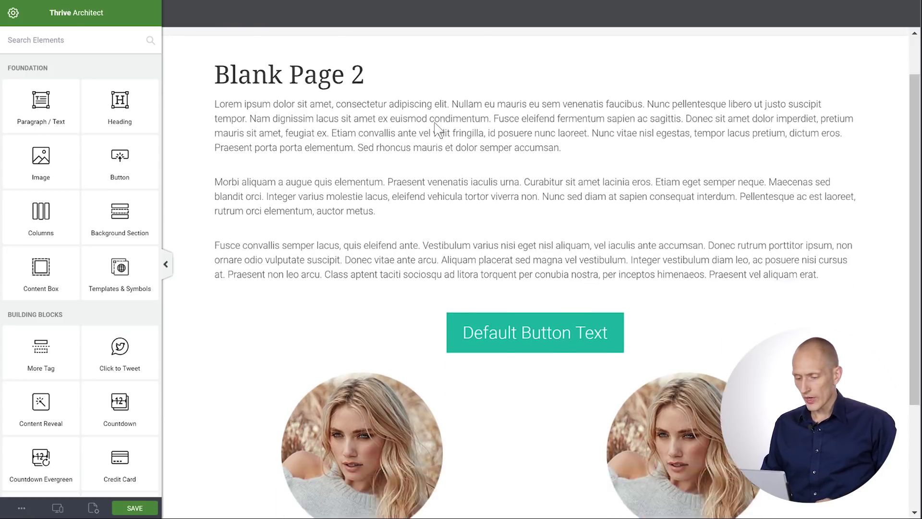
scroll(442, 137, "up", 3)
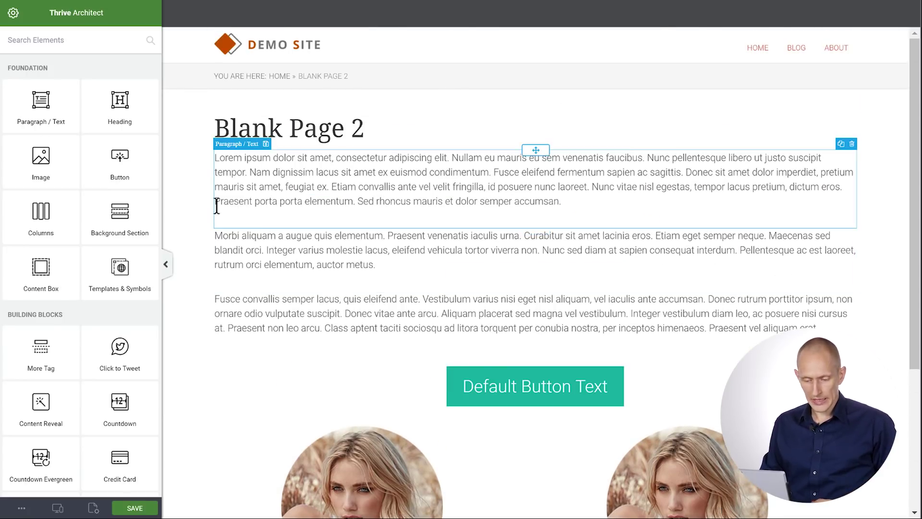
- Filter the elements for 'style' and drop a Styled Box below the first paragraph
left_click(69, 43)
type("style")
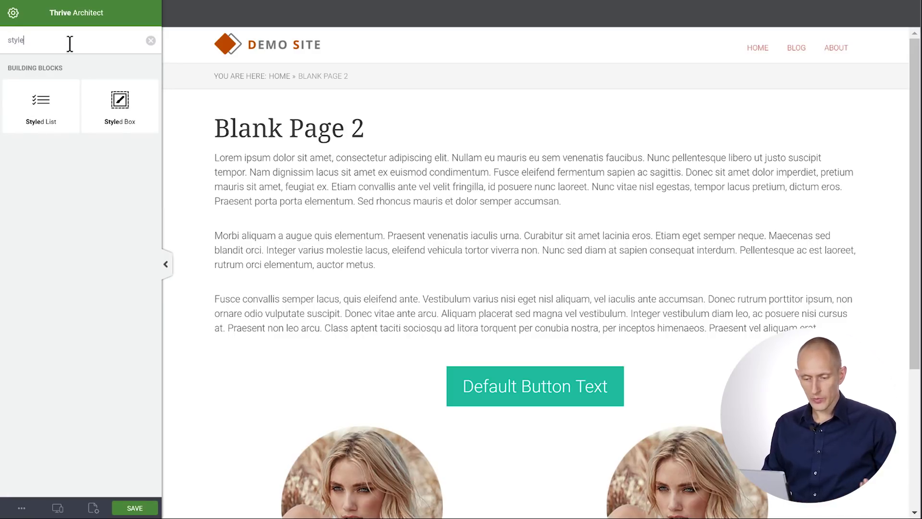
left_click_drag(100, 111, 367, 204)
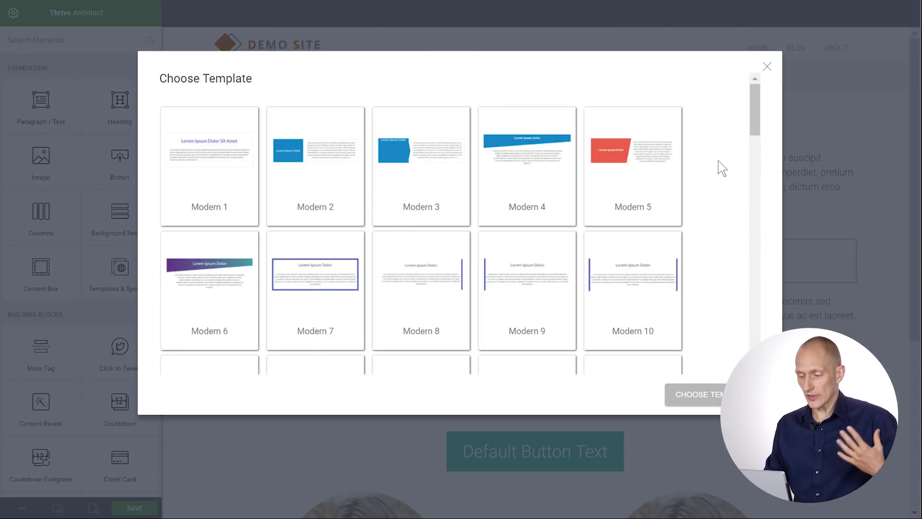
- Apply the Tutorial 6 template to the new Styled Box
scroll(720, 166, "down", 3)
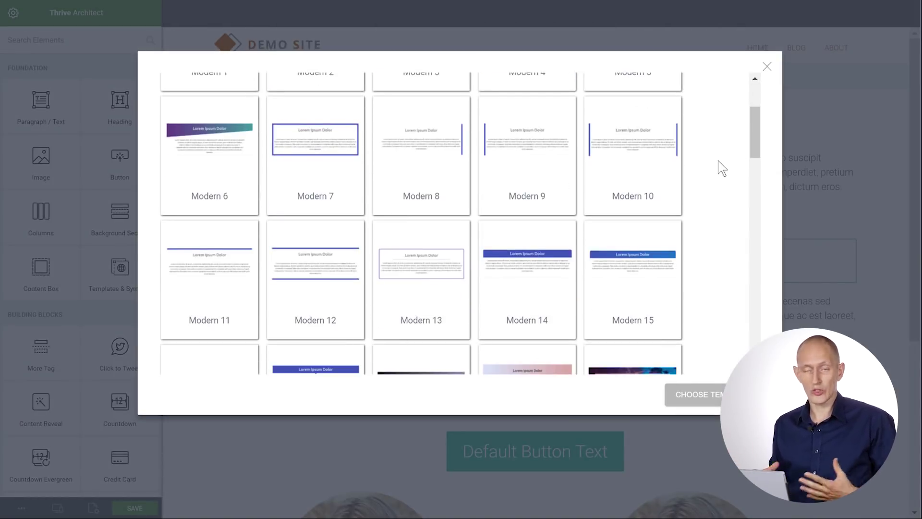
scroll(703, 146, "down", 3)
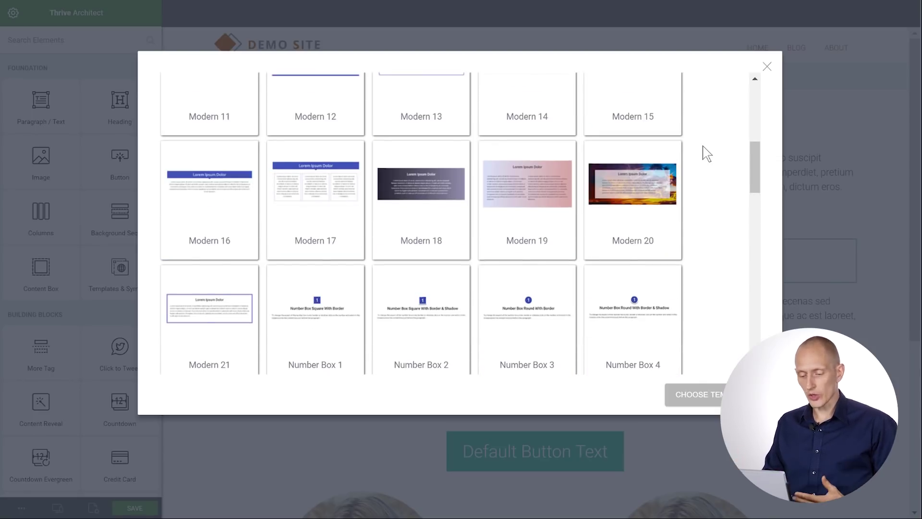
scroll(704, 146, "down", 9)
scroll(703, 146, "down", 6)
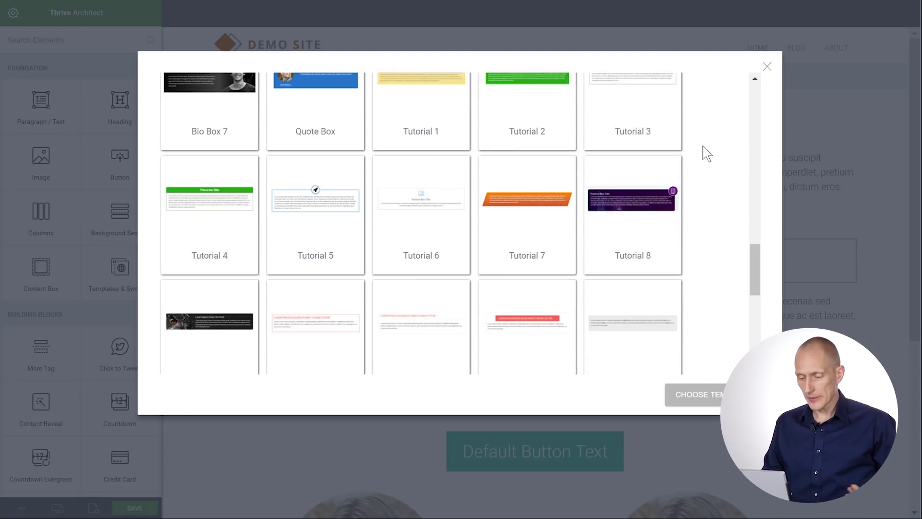
left_click(410, 236)
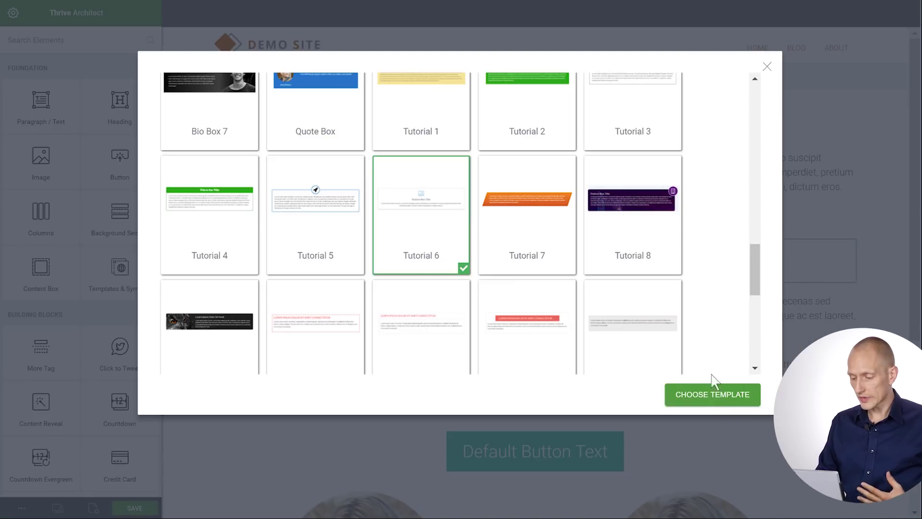
left_click(710, 397)
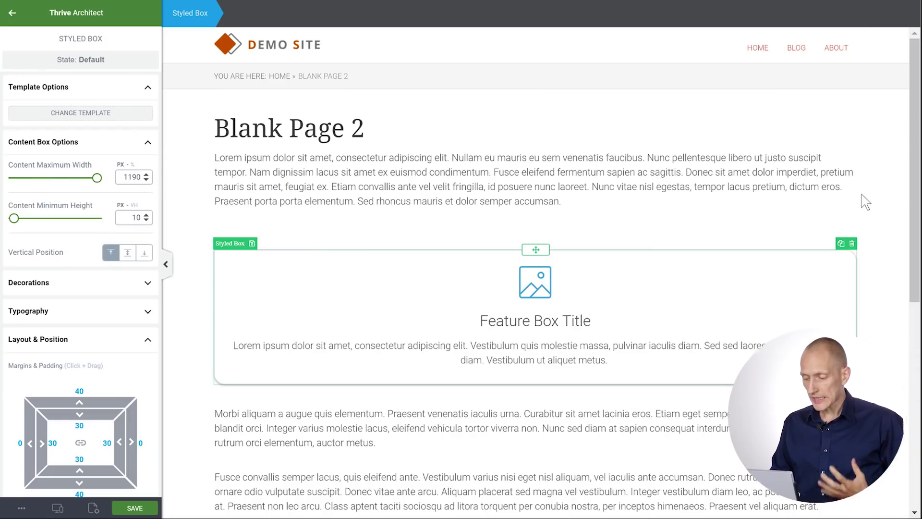
- Color the feature box icon green (#3fc114)
key("Escape")
scroll(860, 200, "down", 3)
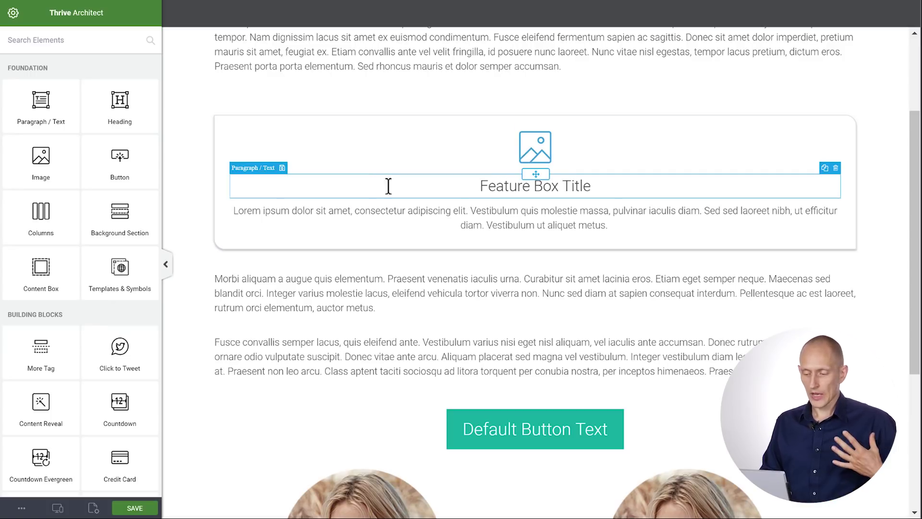
left_click(533, 151)
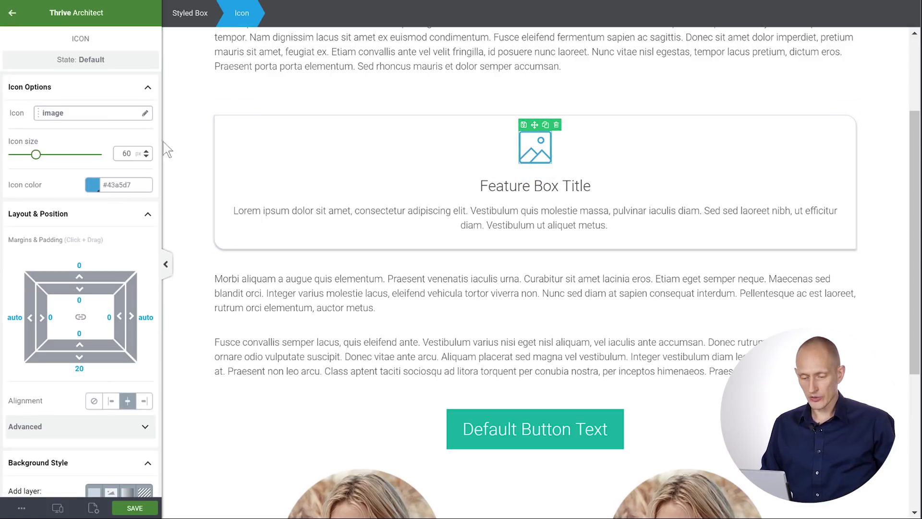
left_click(92, 185)
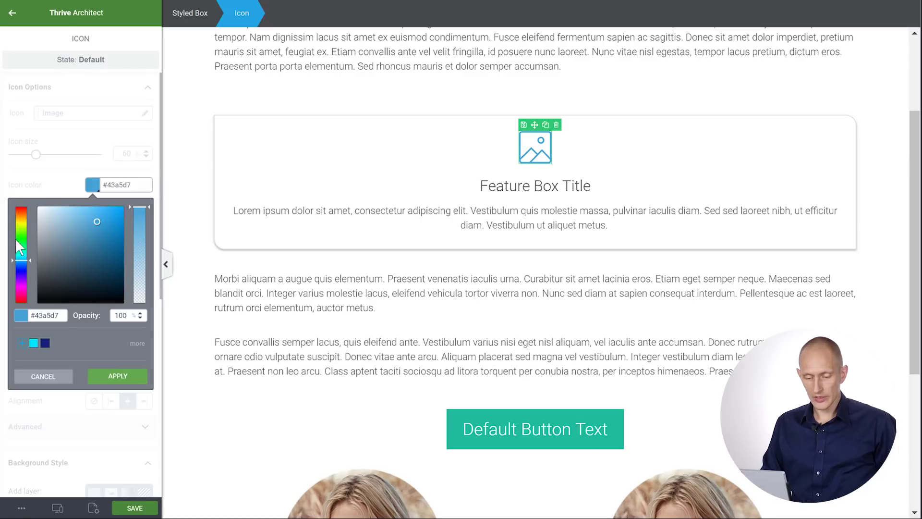
left_click(25, 234)
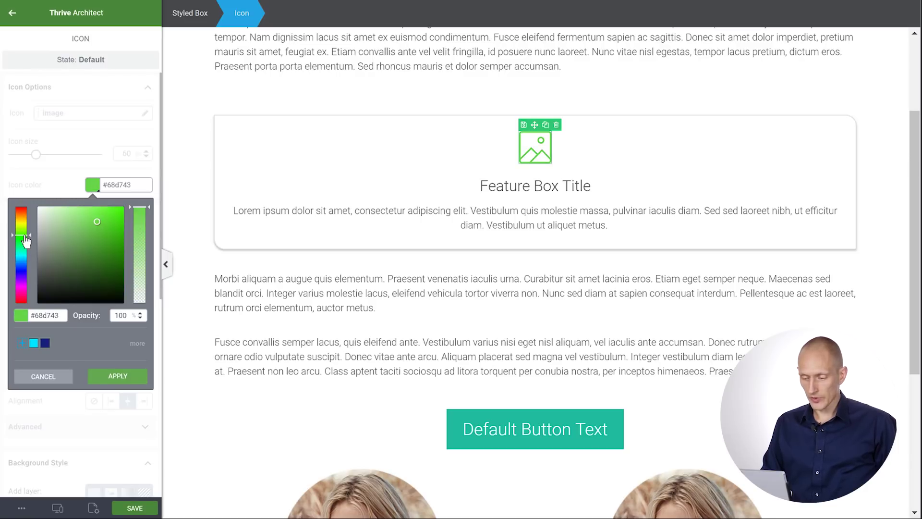
left_click(114, 230)
left_click(117, 376)
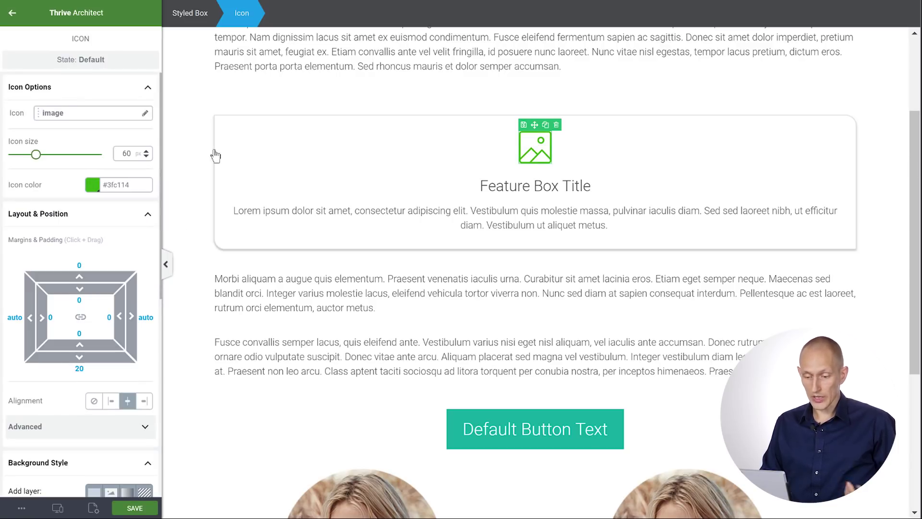
- Add a medium-size button under the box text with bottom margin 0
left_click(12, 13)
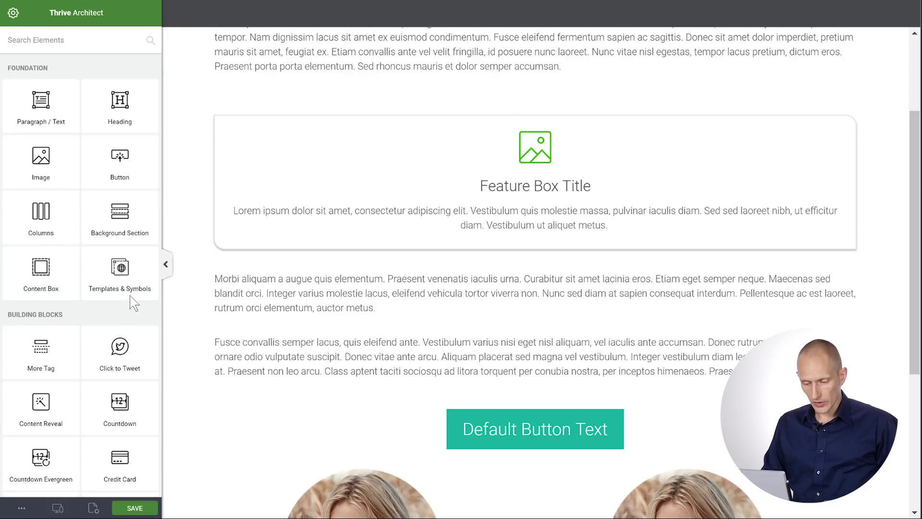
left_click_drag(120, 175, 501, 239)
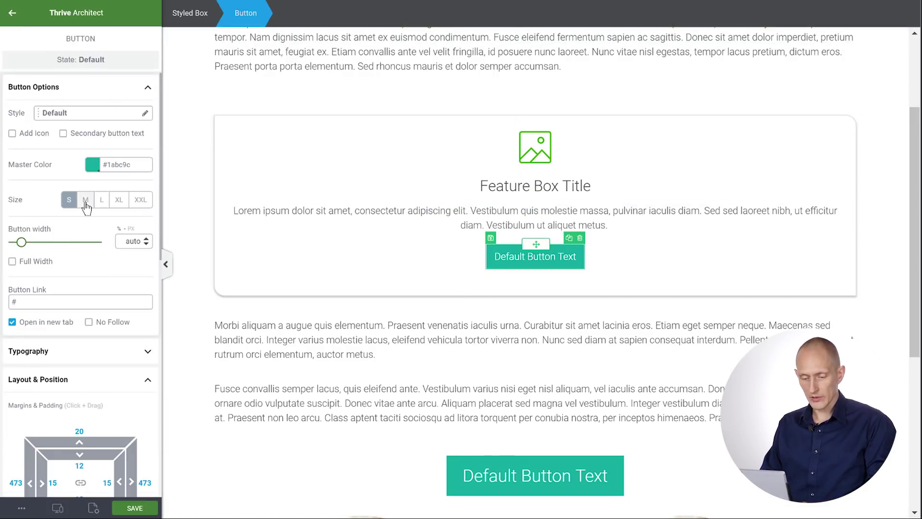
left_click(83, 199)
scroll(86, 229, "down", 4)
scroll(86, 229, "down", 2)
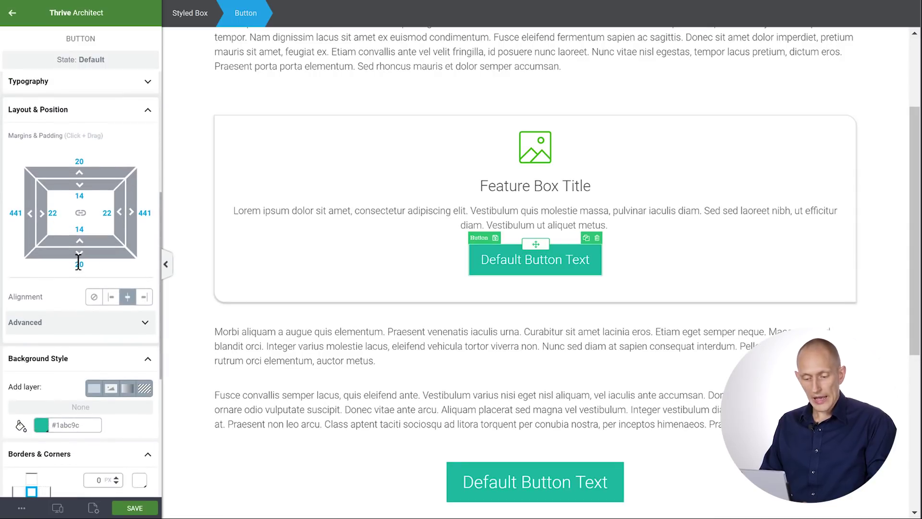
type("0")
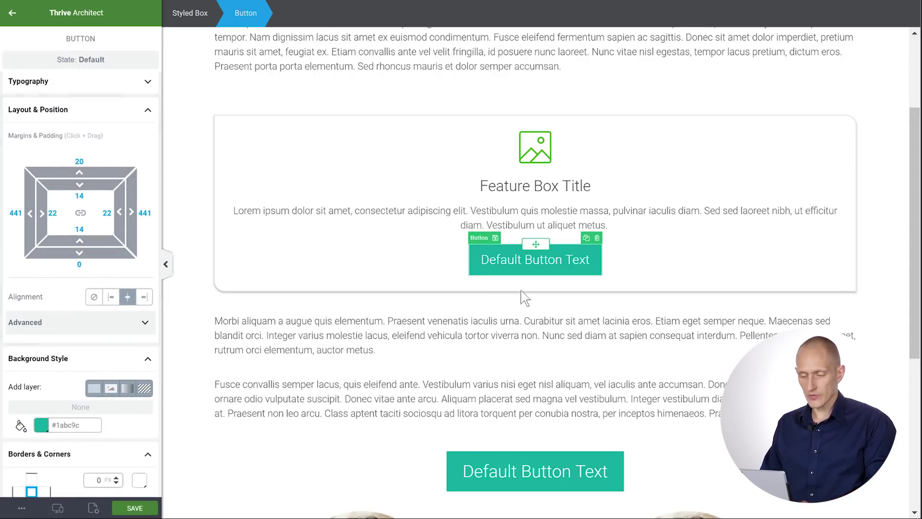
scroll(124, 190, "up", 7)
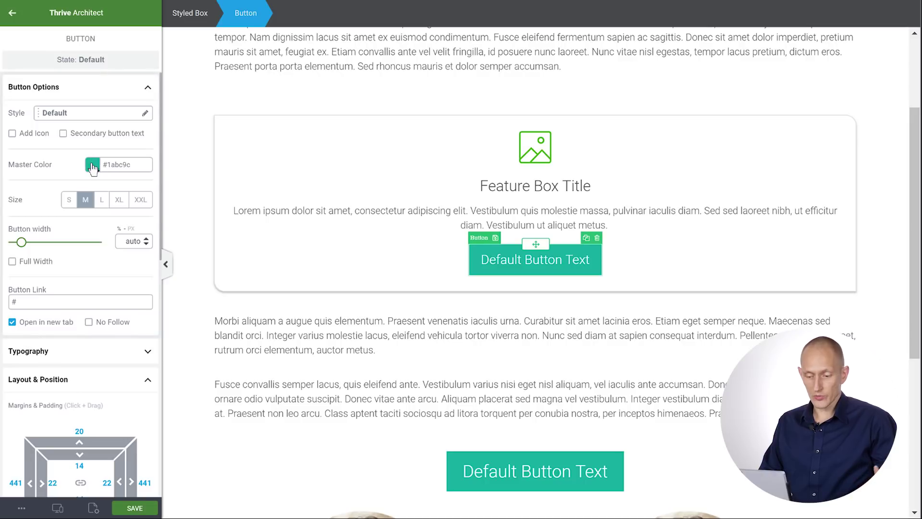
- Set the button's Master Color to orange #f7ae0f
left_click(92, 166)
left_click(20, 198)
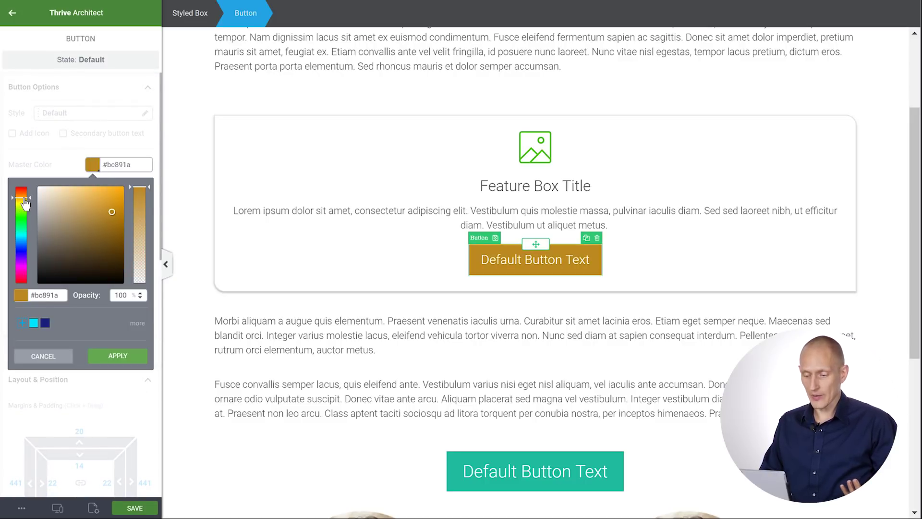
left_click_drag(115, 206, 119, 195)
left_click(118, 356)
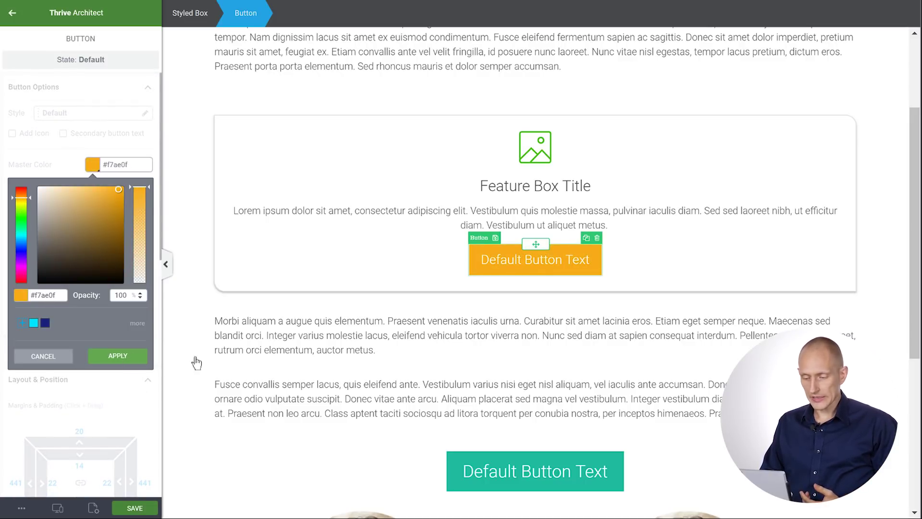
key("Escape")
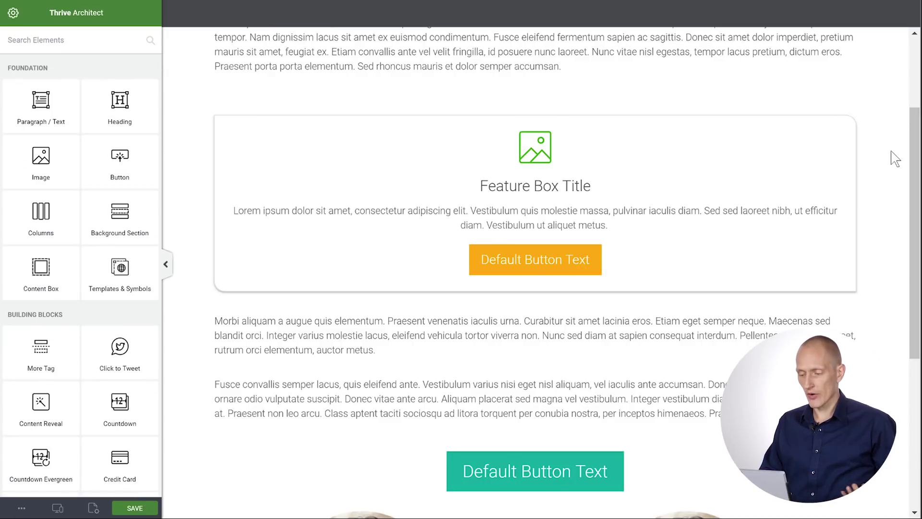
- Save the whole feature box as a template named 'Demo Box'
left_click(850, 144)
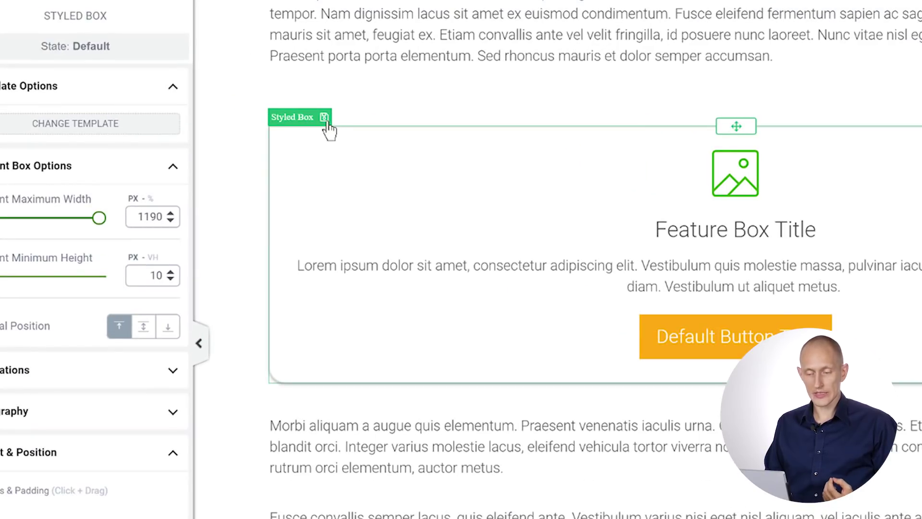
left_click(325, 118)
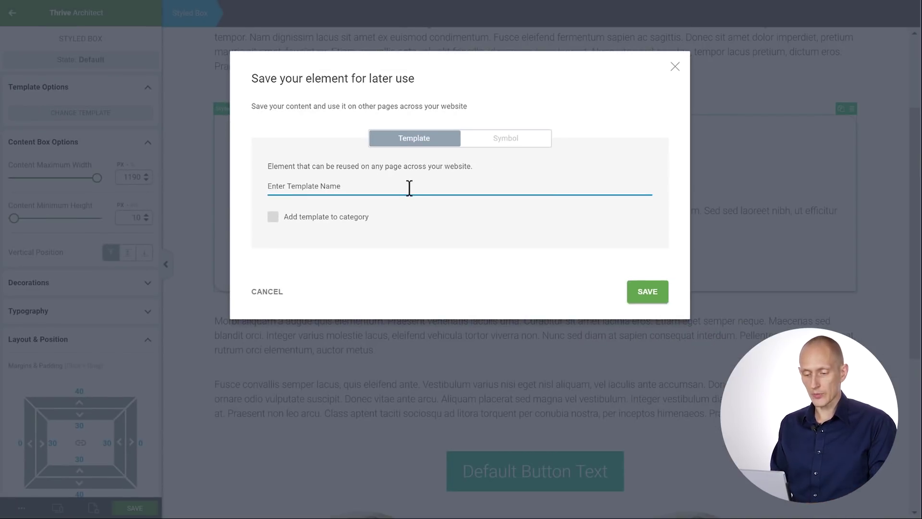
type("Demo Box")
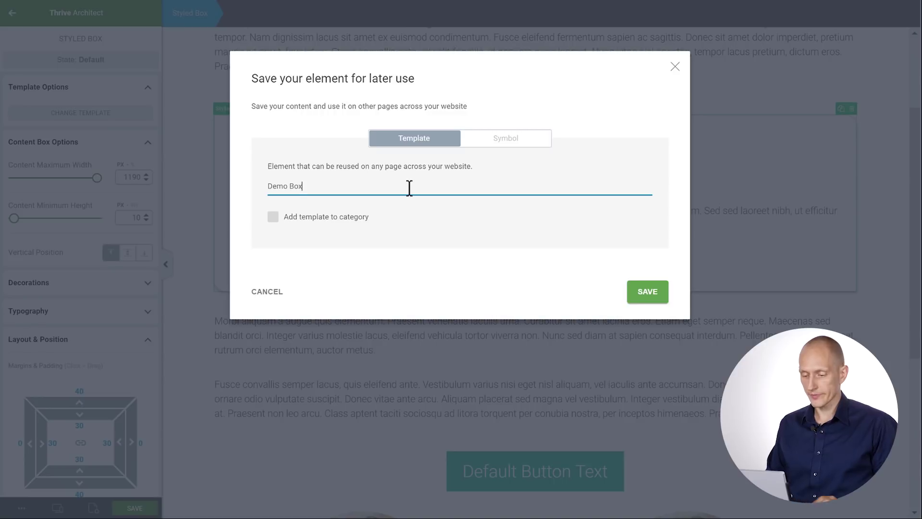
left_click(653, 293)
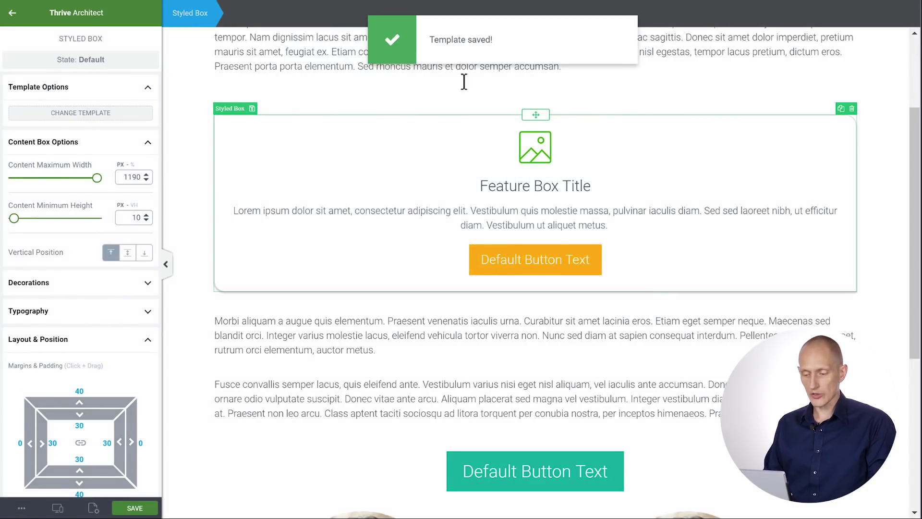
- Insert the saved Demo Box template above the existing styled box
left_click(201, 333)
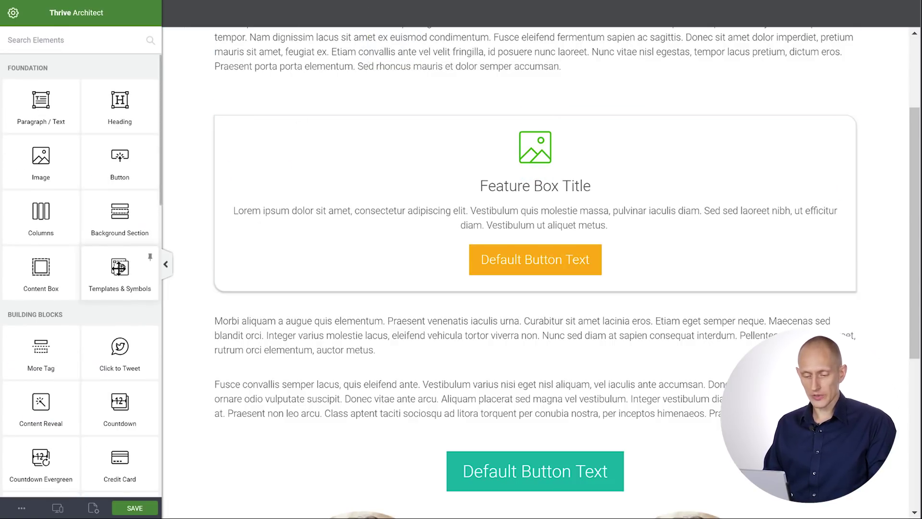
left_click_drag(120, 267, 468, 72)
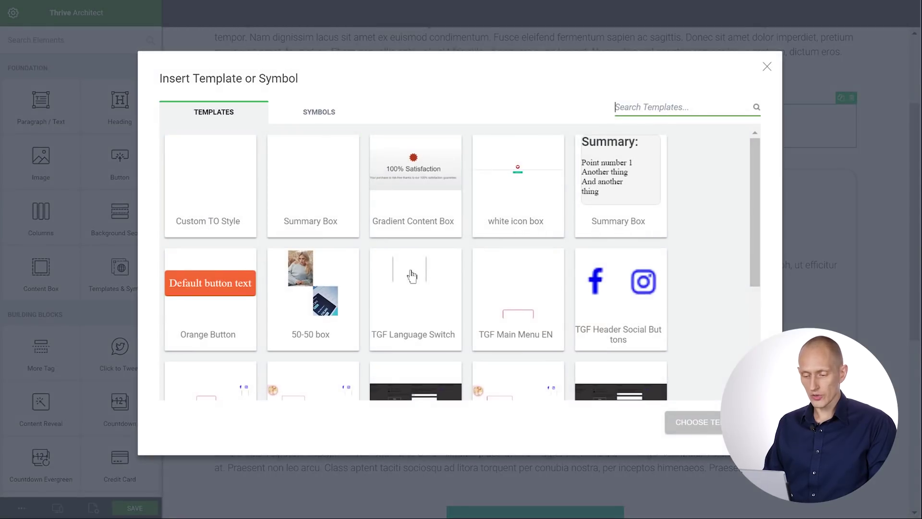
scroll(416, 277, "down", 4)
left_click(613, 318)
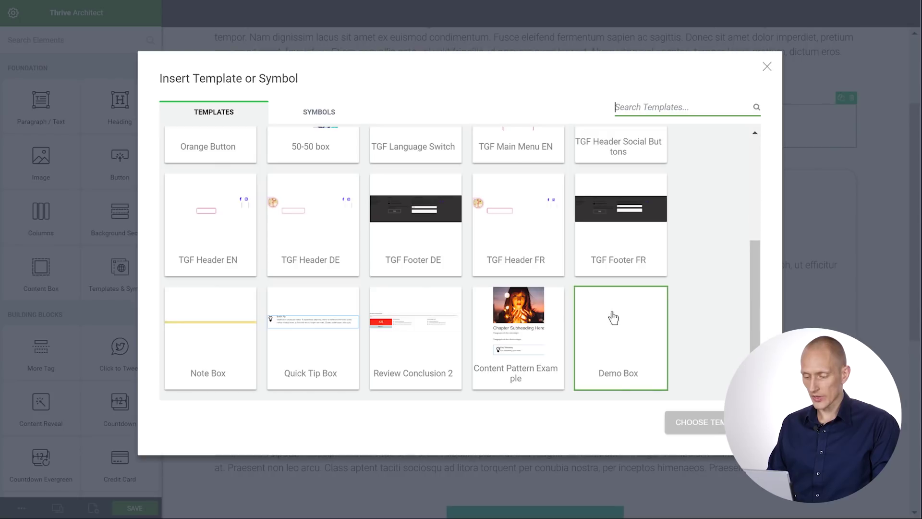
left_click(714, 432)
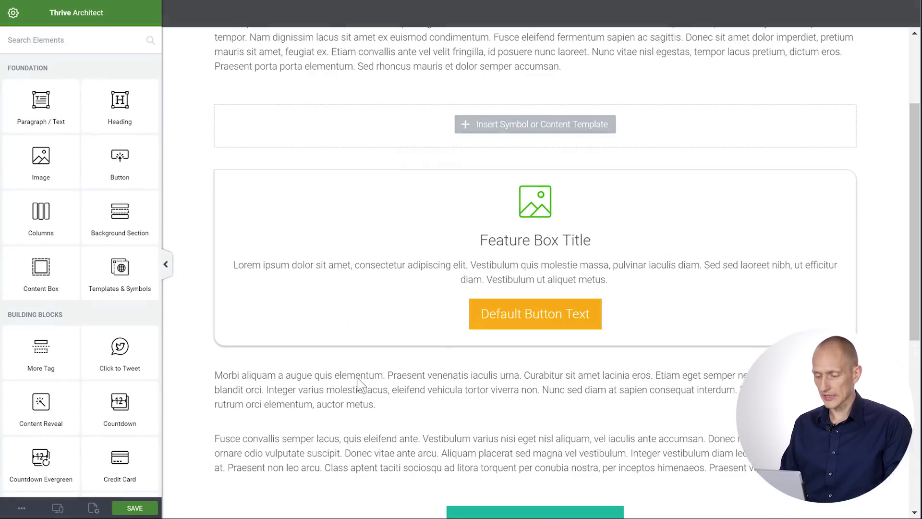
- Move the first Feature Box beside the second to form two columns
scroll(630, 37, "down", 3)
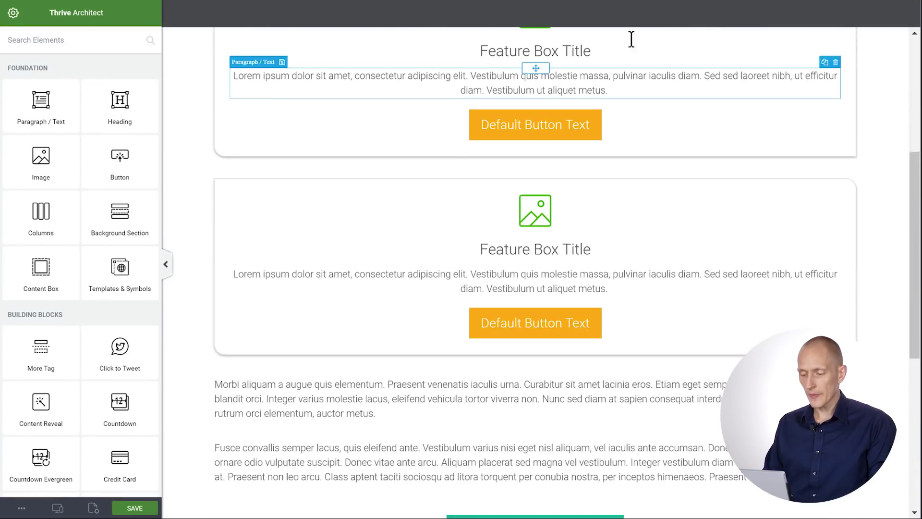
scroll(637, 126, "up", 3)
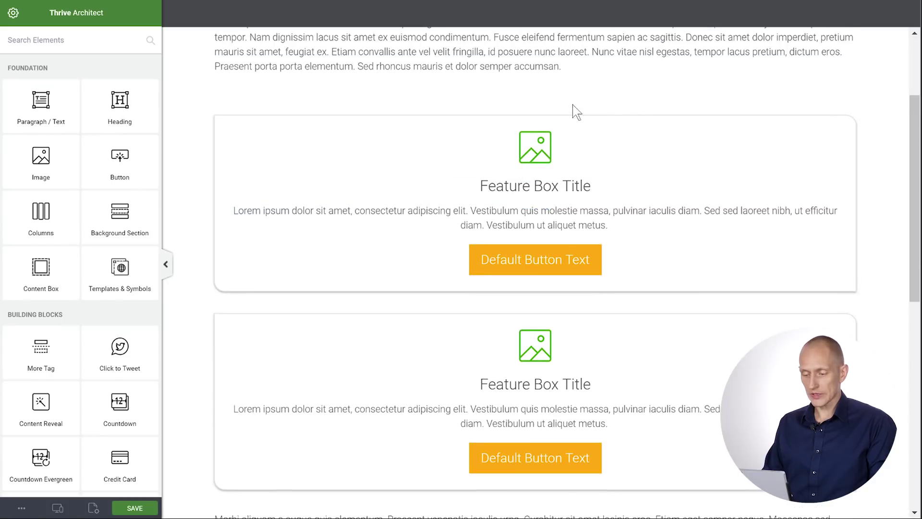
mouse_move(557, 116)
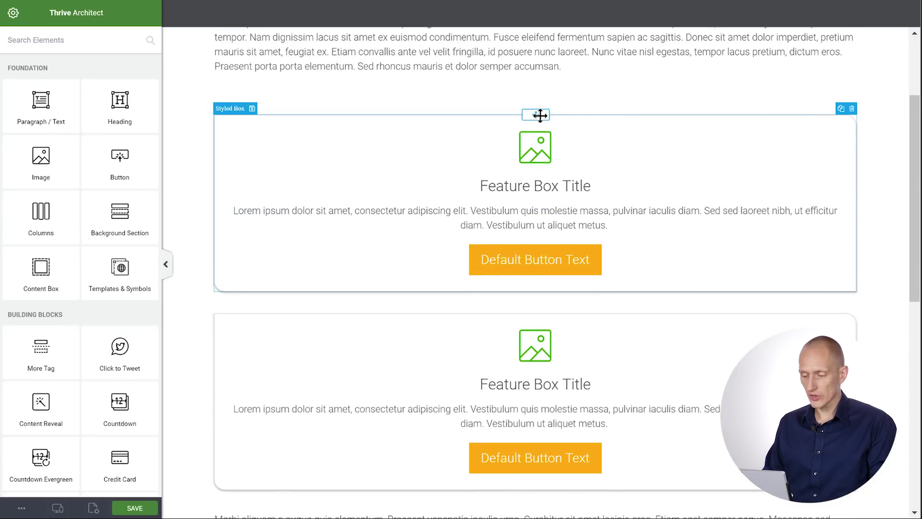
left_click_drag(540, 116, 534, 401)
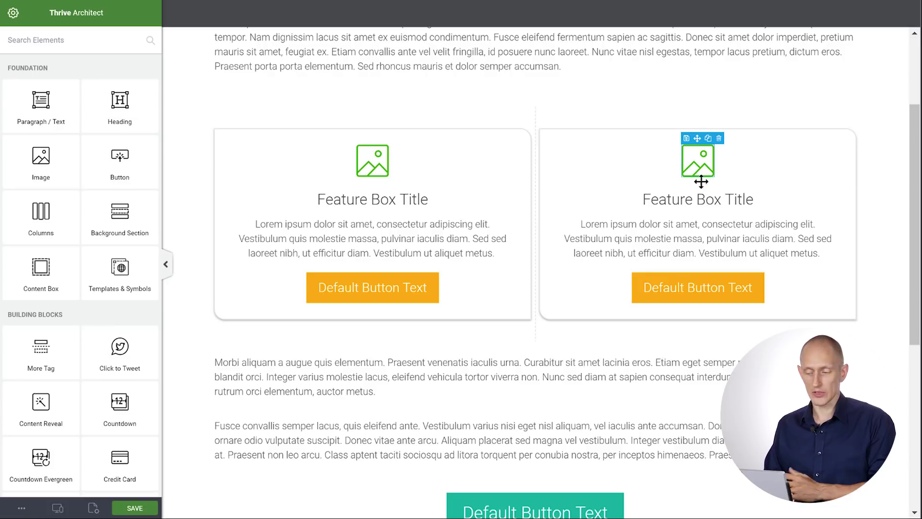
- Retitle the right feature box 'Title Different'
left_click(675, 203)
triple_click(675, 202)
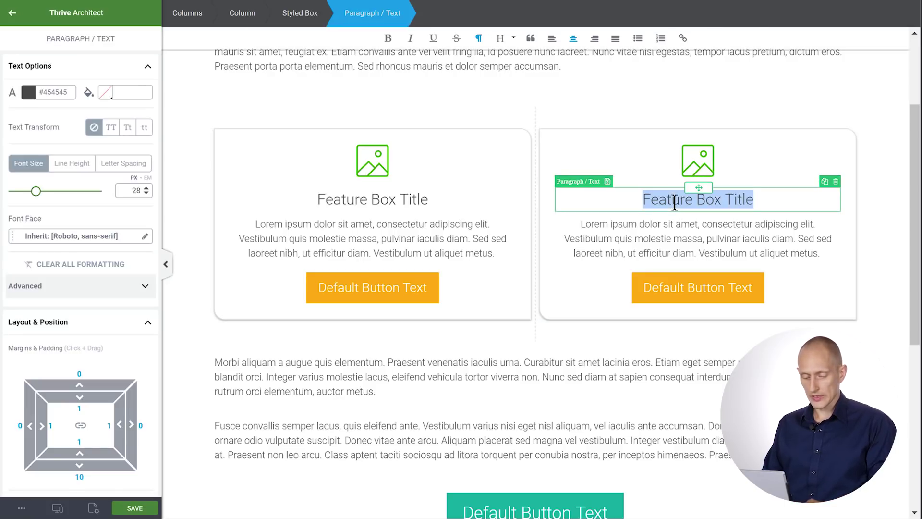
type("Title Differnt")
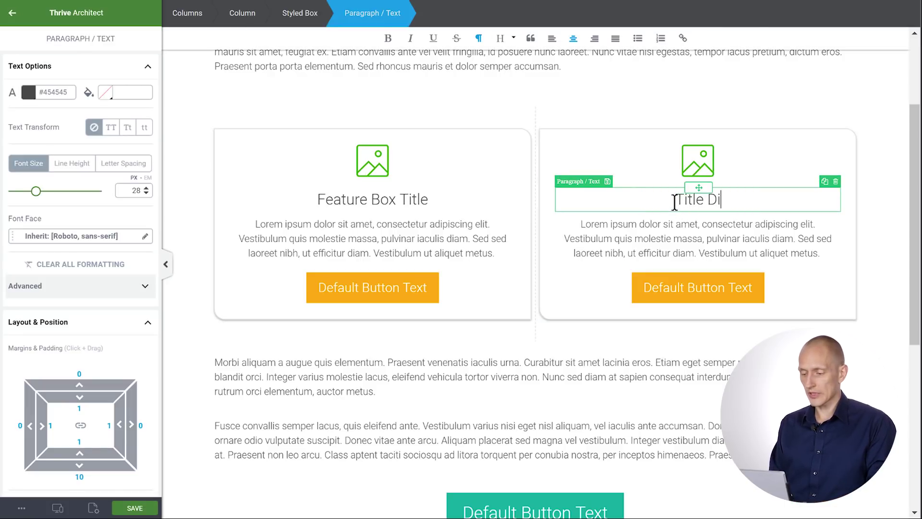
key("BackSpace")
key("BackSpace")
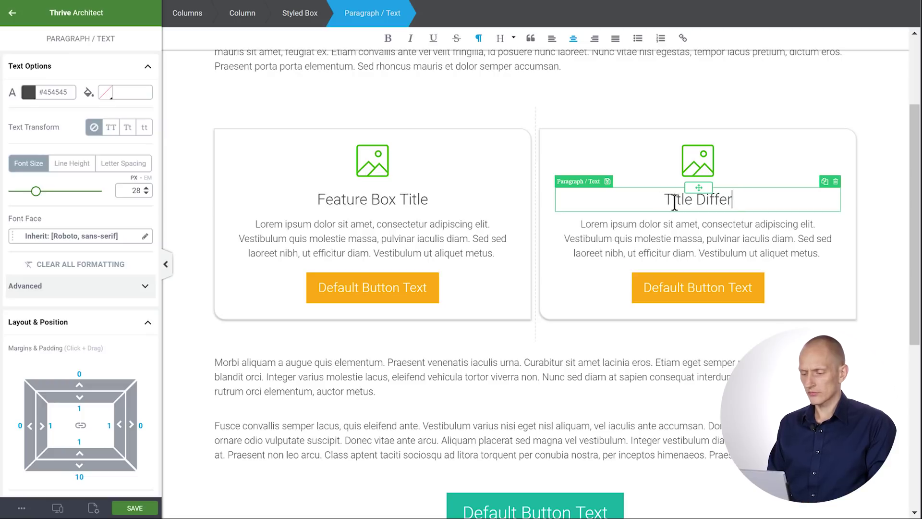
type("ent")
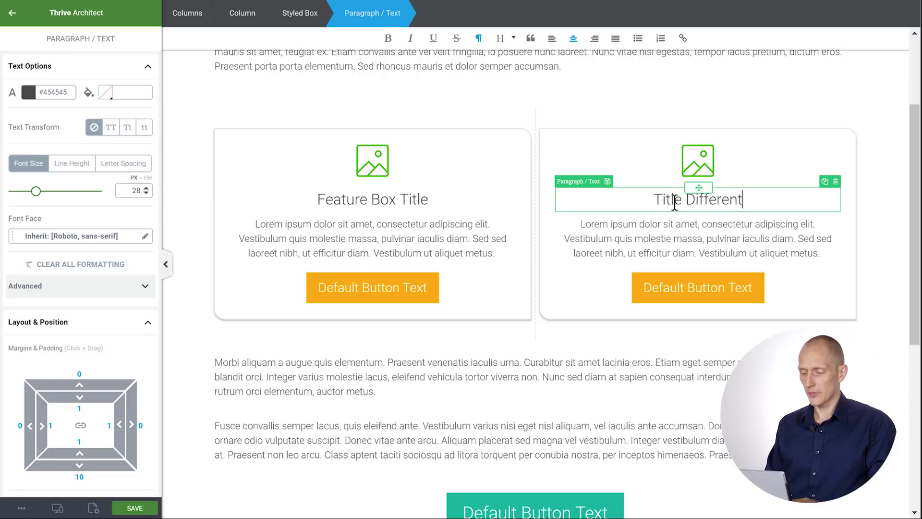
- Make the right box's button blue
left_click(651, 304)
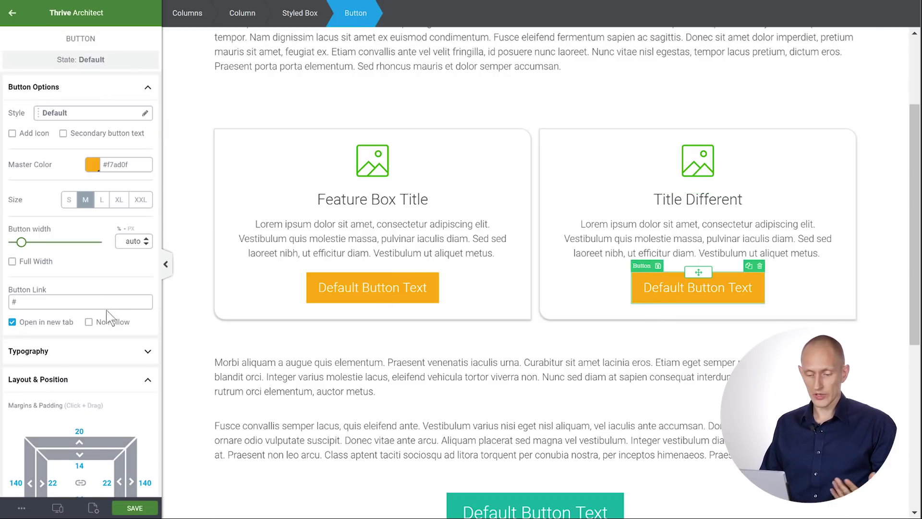
double_click(14, 301)
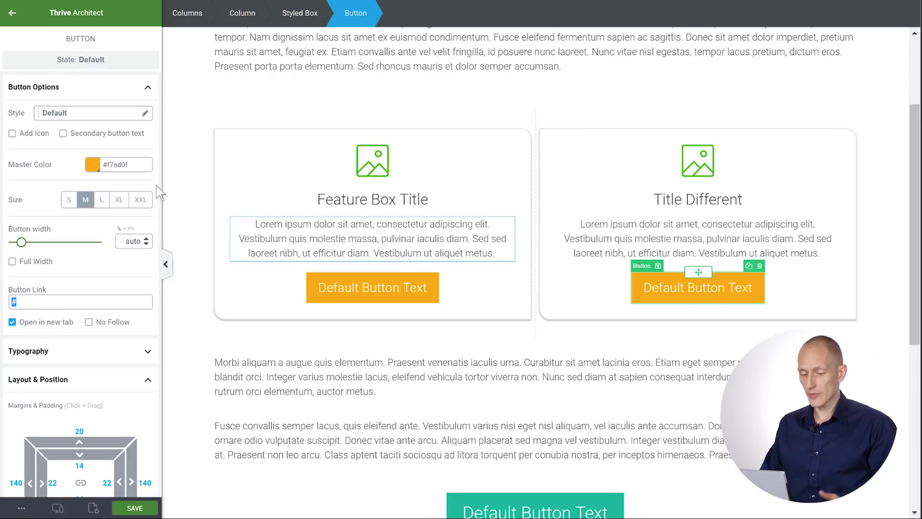
left_click(92, 166)
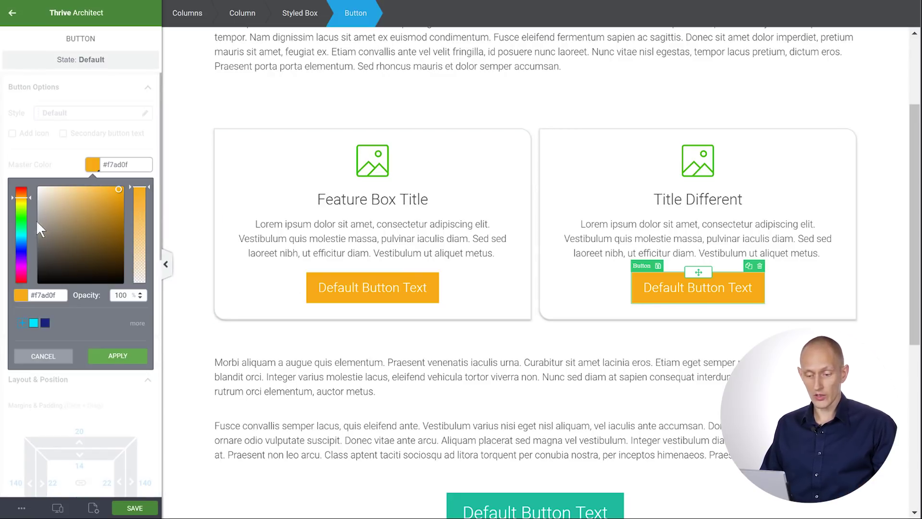
left_click(22, 243)
left_click(121, 356)
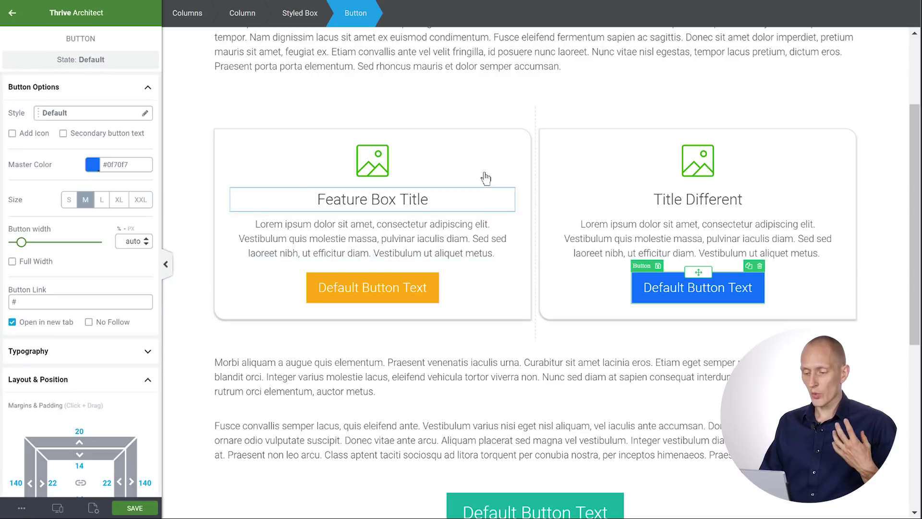
- Replace the right box's icon with the home icon
left_click(591, 134)
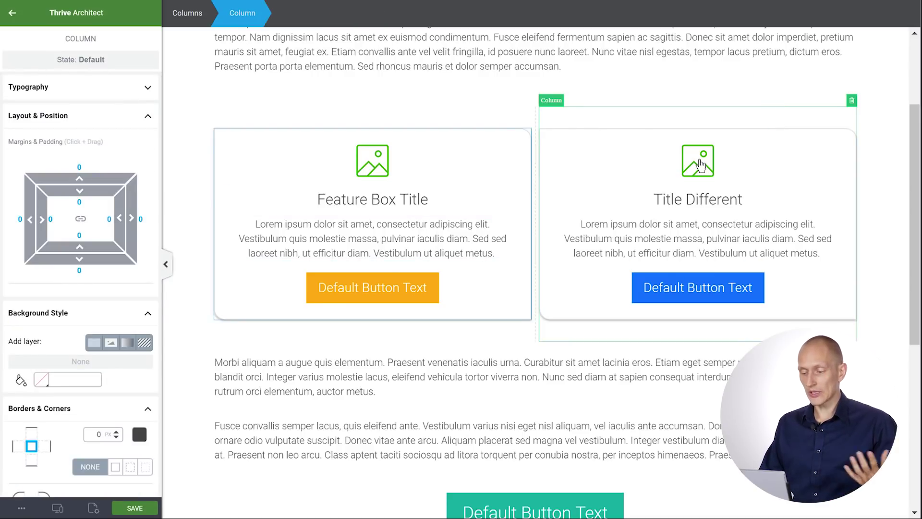
left_click(701, 166)
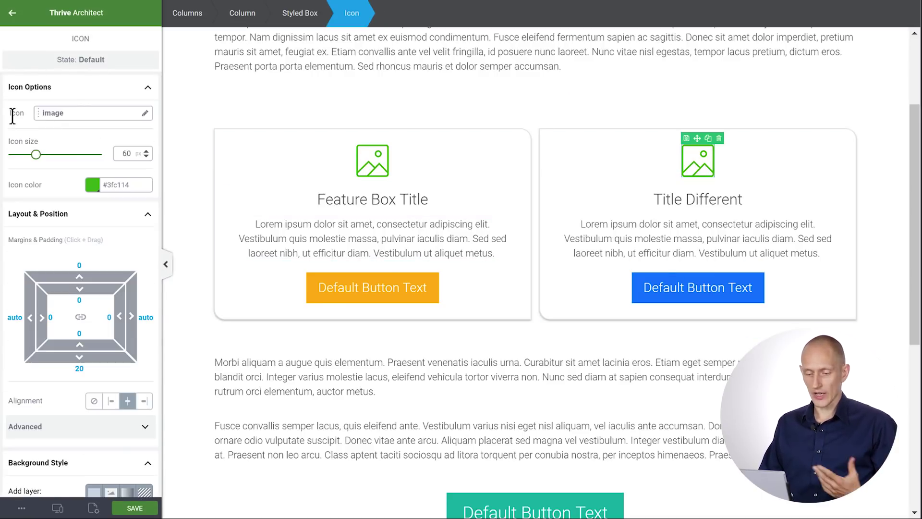
left_click(63, 117)
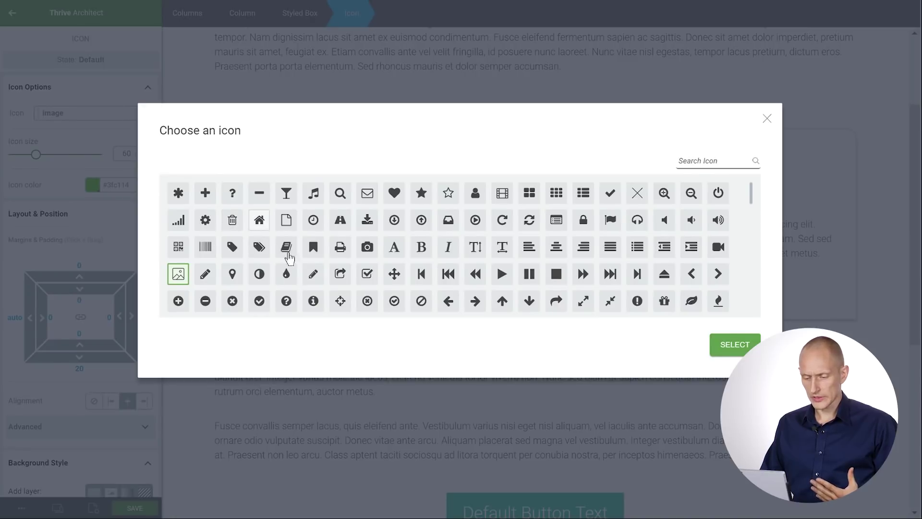
left_click(734, 345)
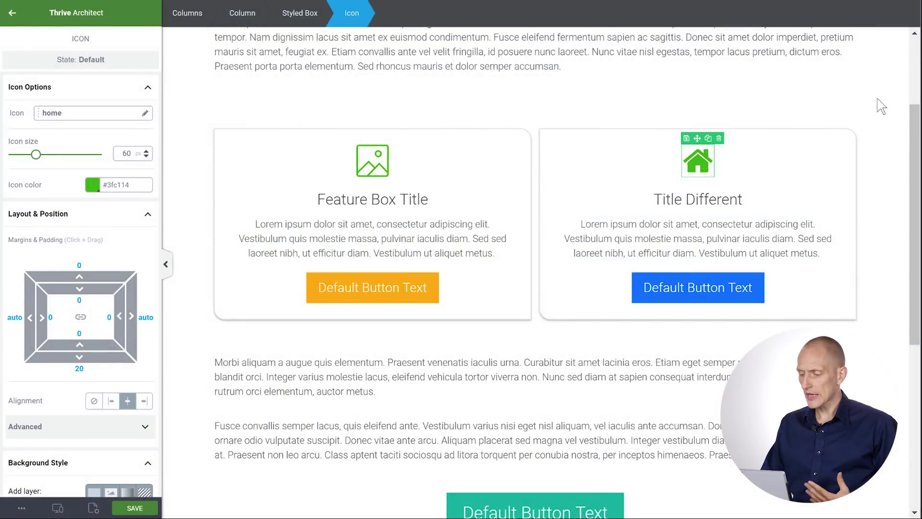
left_click(882, 106)
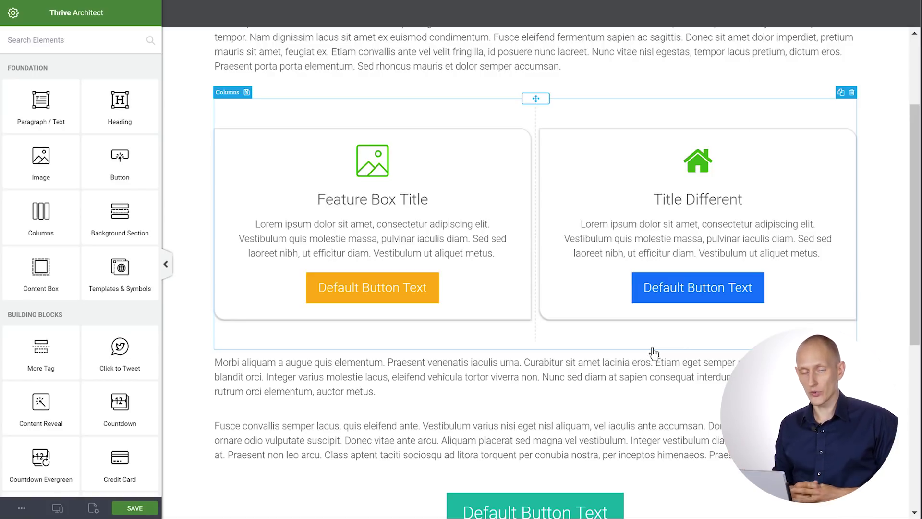
- Place the Note Box template below the paragraph under the Feature Boxes
mouse_move(121, 267)
left_mouse_down()
mouse_move(249, 308)
mouse_move(426, 395)
left_mouse_up()
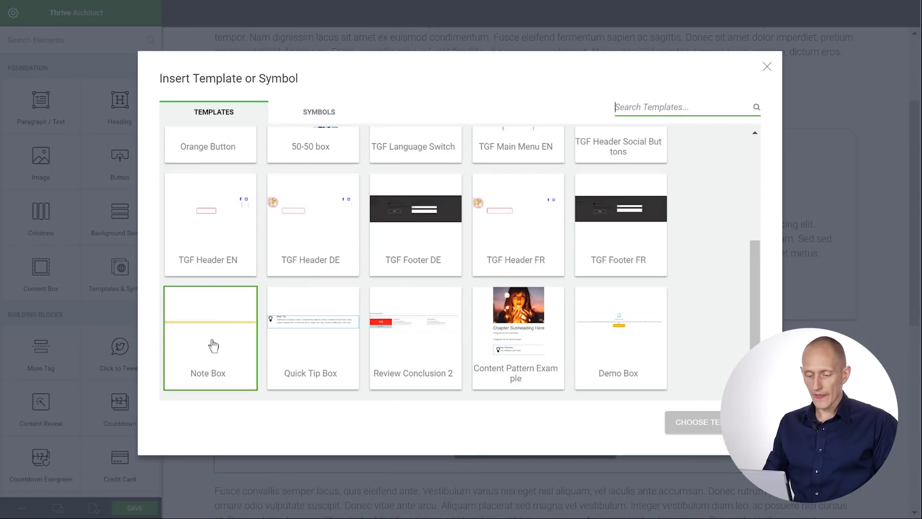
left_click(210, 336)
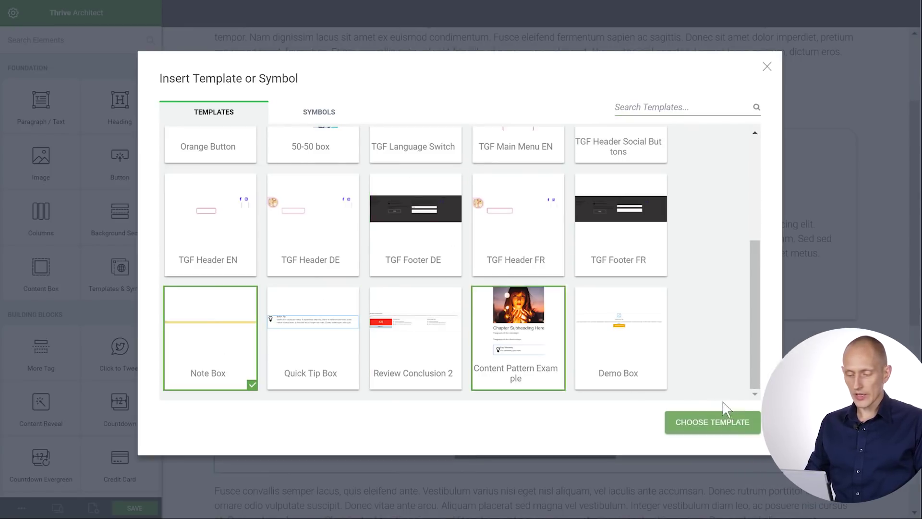
left_click(732, 422)
scroll(496, 254, "down", 5)
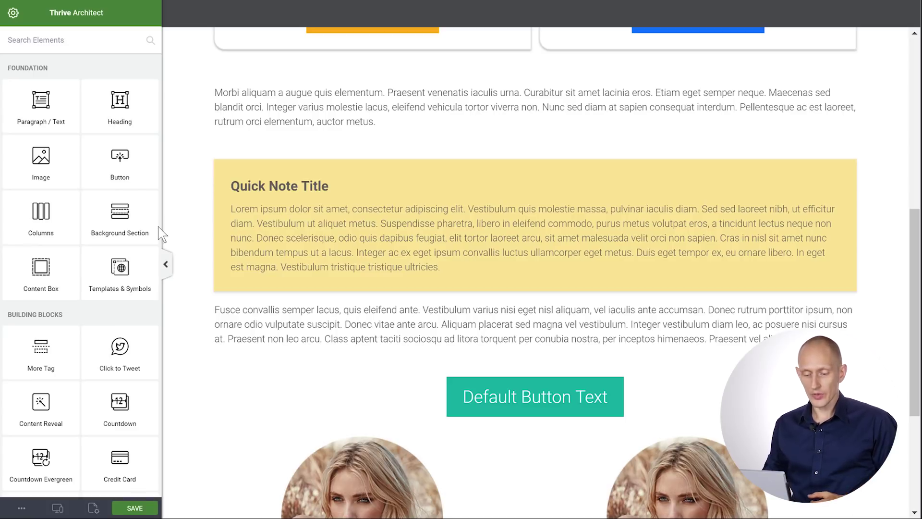
- Add the Quick Tip Box template beneath the yellow note box
left_click_drag(128, 268, 324, 287)
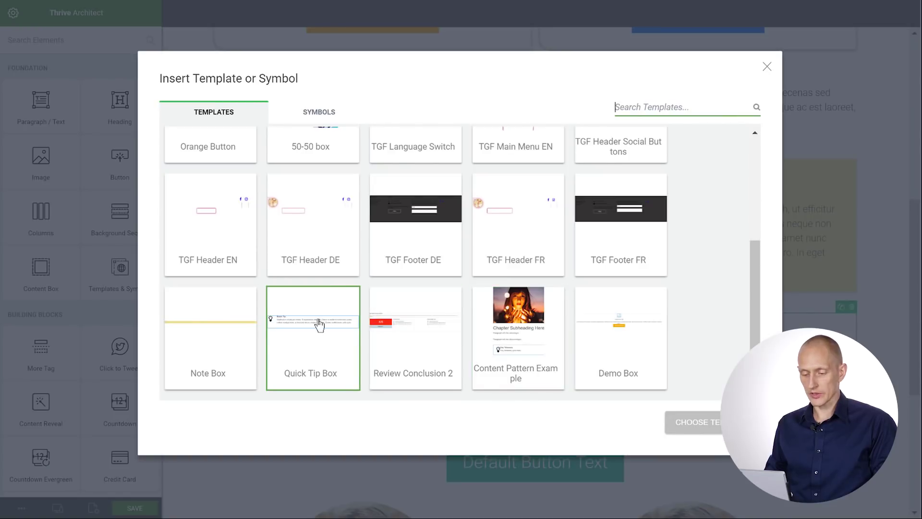
left_click(319, 323)
left_click(813, 323)
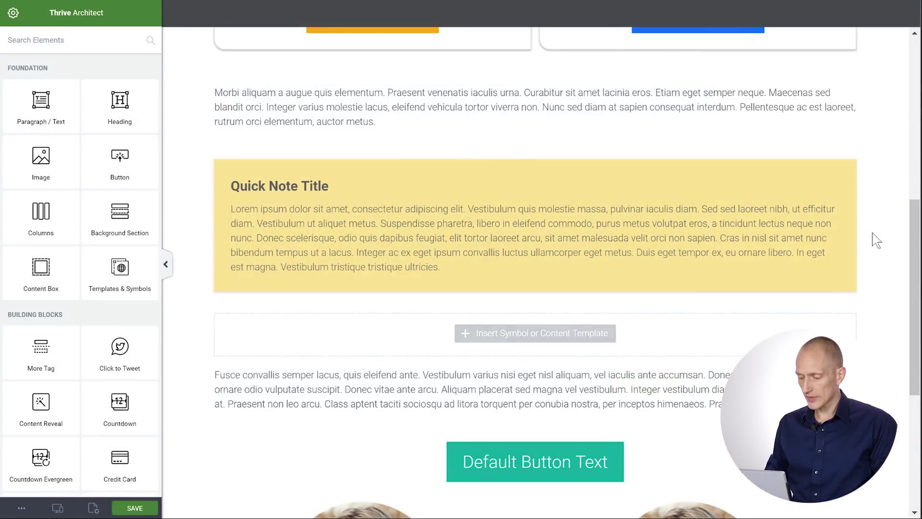
scroll(873, 238, "down", 3)
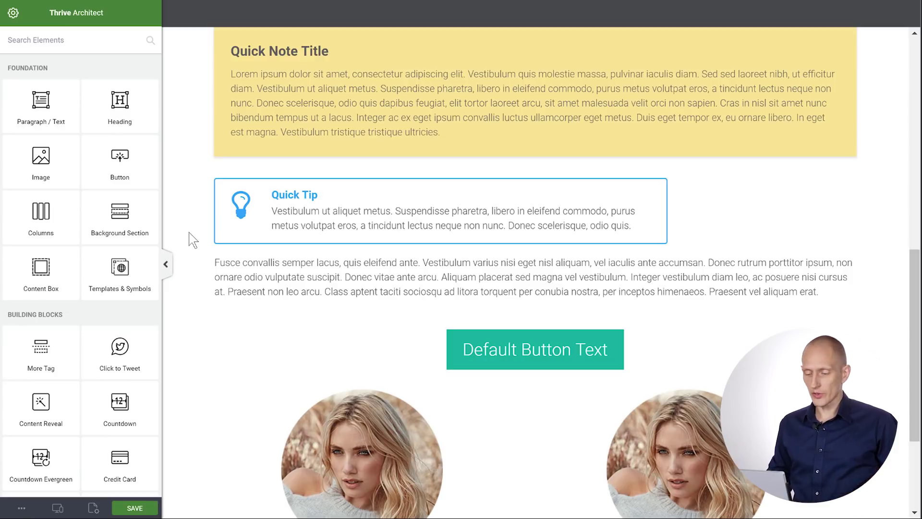
- Insert the Review Conclusion 2 template at the bottom of the page
left_click(114, 266)
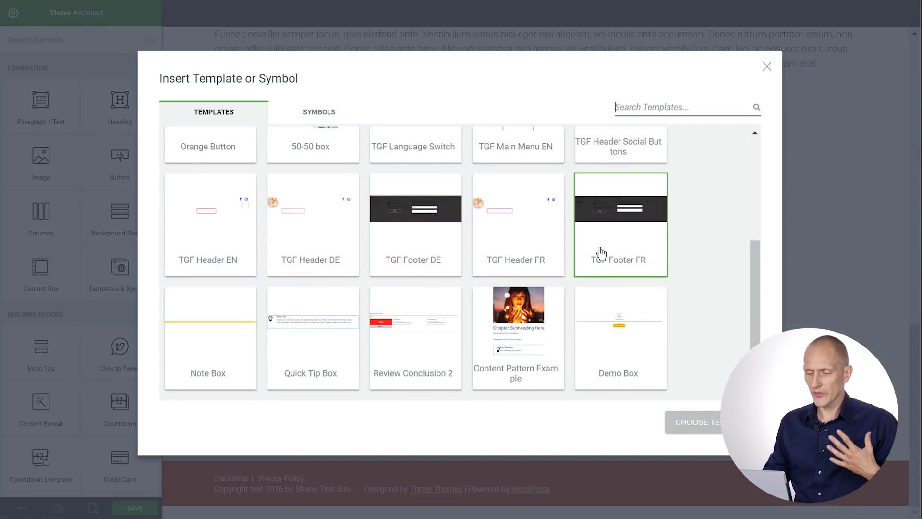
left_click(406, 339)
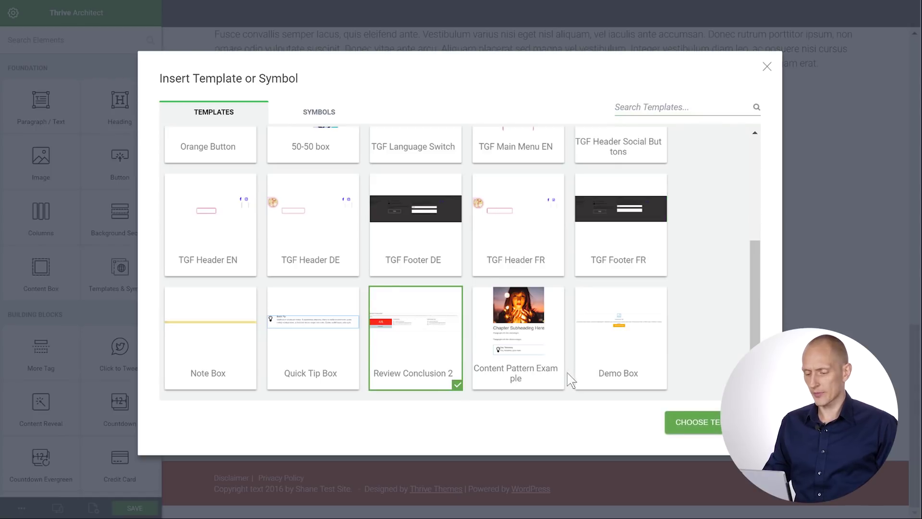
left_click(695, 423)
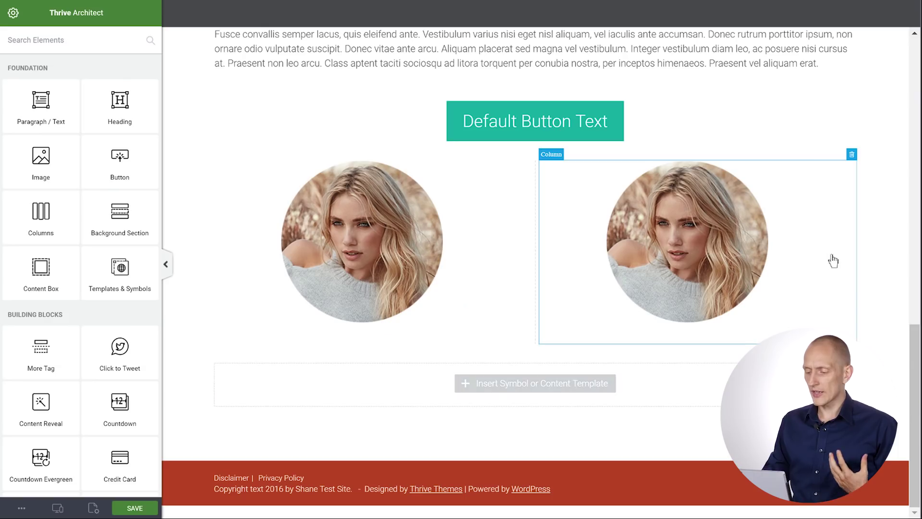
scroll(847, 269, "down", 5)
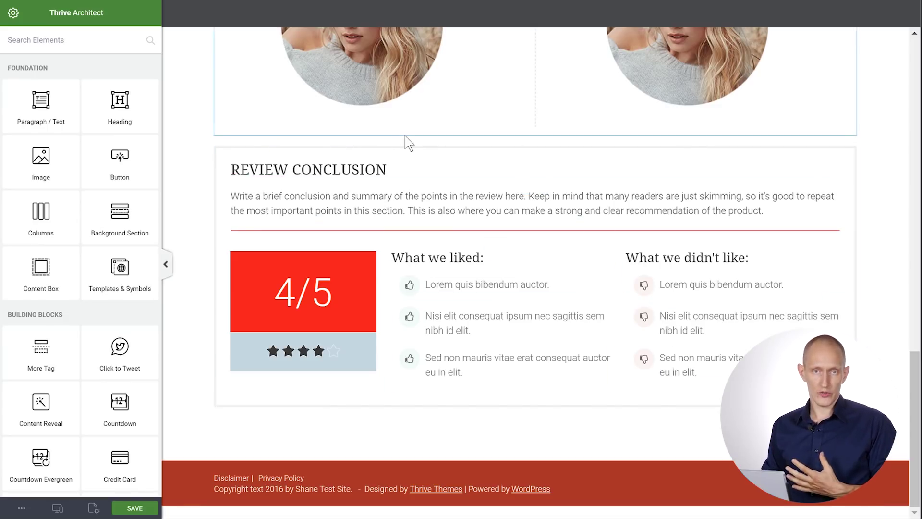
- Inspect the review heading, text, 4/5 score and stars, then add a template placeholder below
left_click(382, 170)
left_click(371, 194)
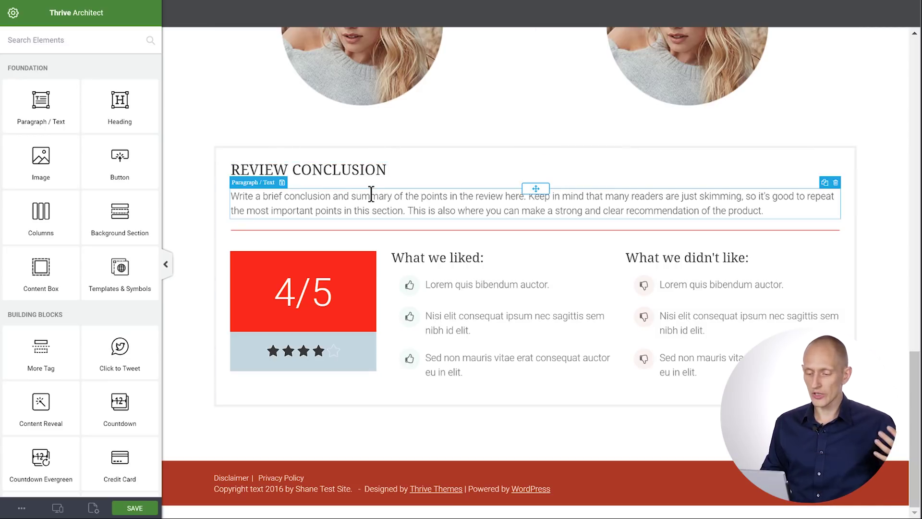
left_click(312, 299)
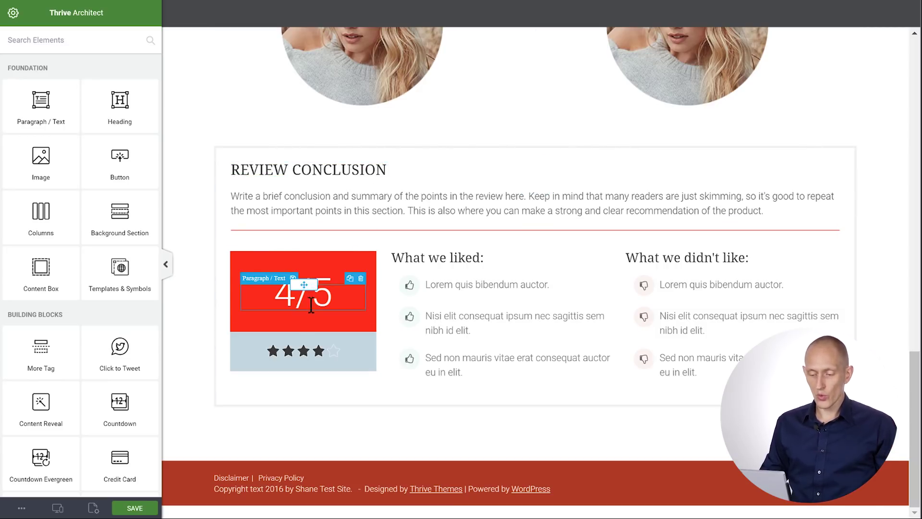
left_click(294, 353)
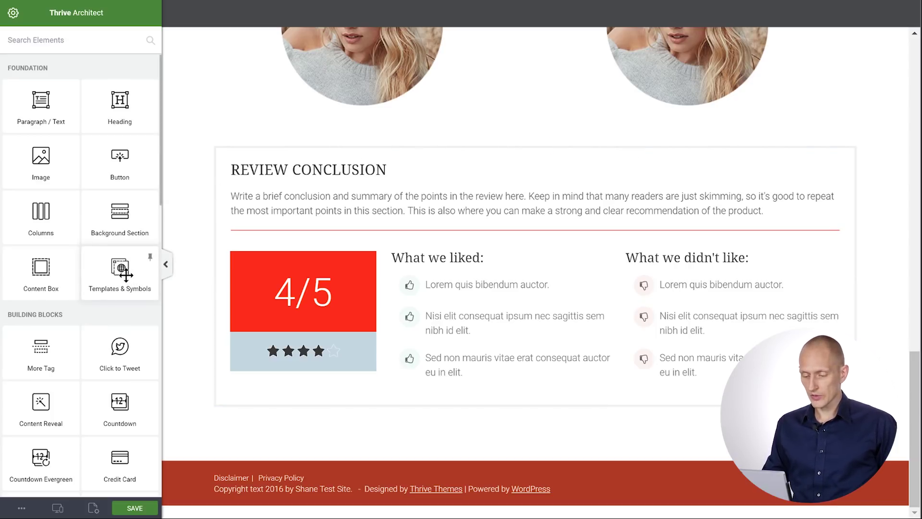
left_click_drag(126, 275, 361, 408)
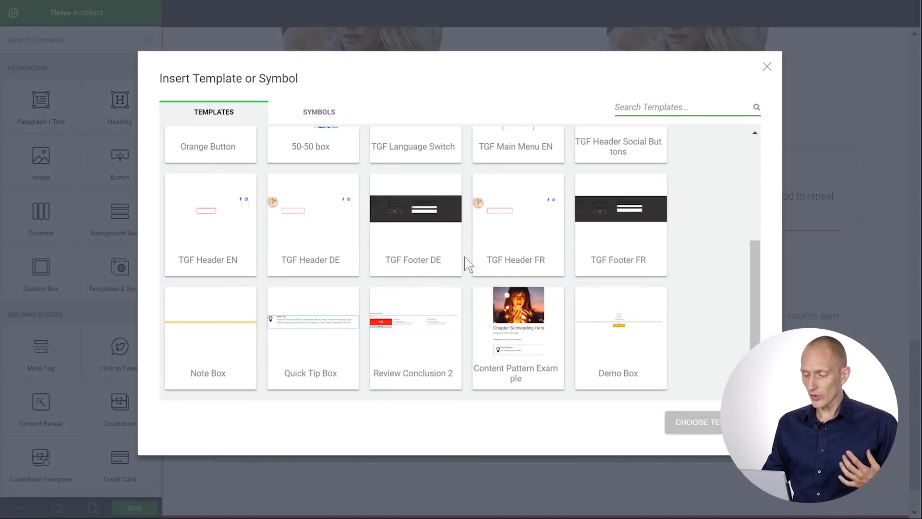
- Fill the placeholder with the Content Pattern Example template
left_click(533, 382)
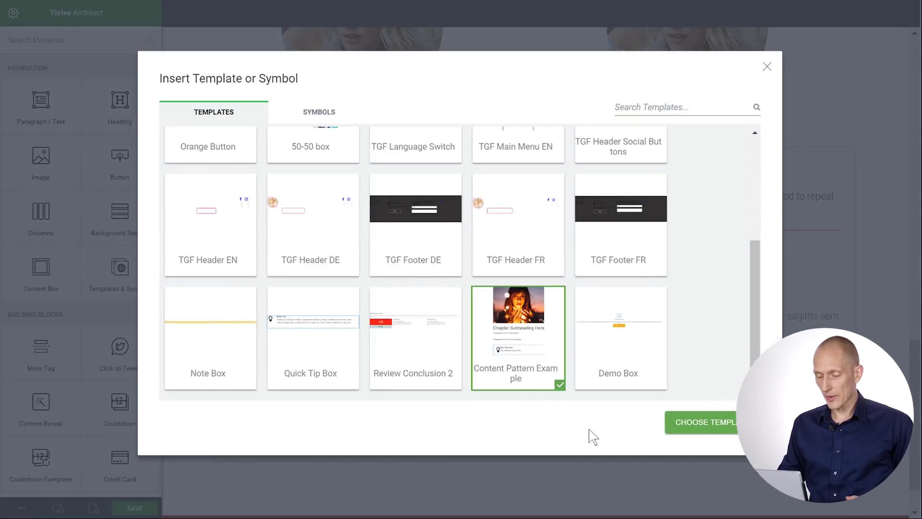
left_click(724, 426)
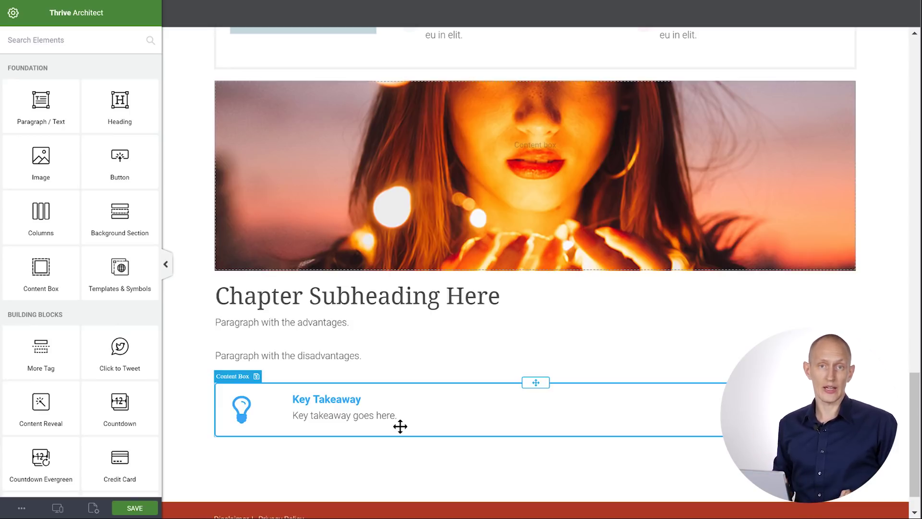
- Begin saving the Review Conclusion box as a template in category 'asdfasdf', then close without saving
left_click(400, 426)
scroll(400, 336, "up", 5)
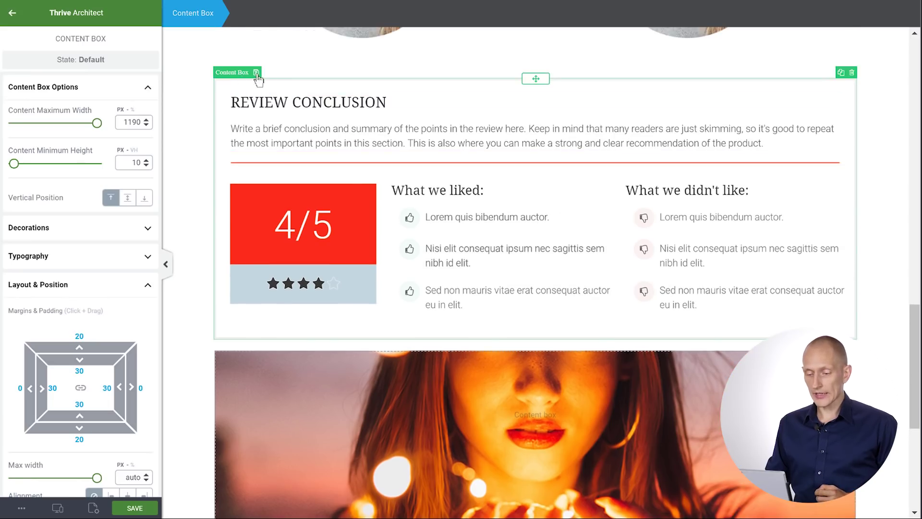
left_click(256, 72)
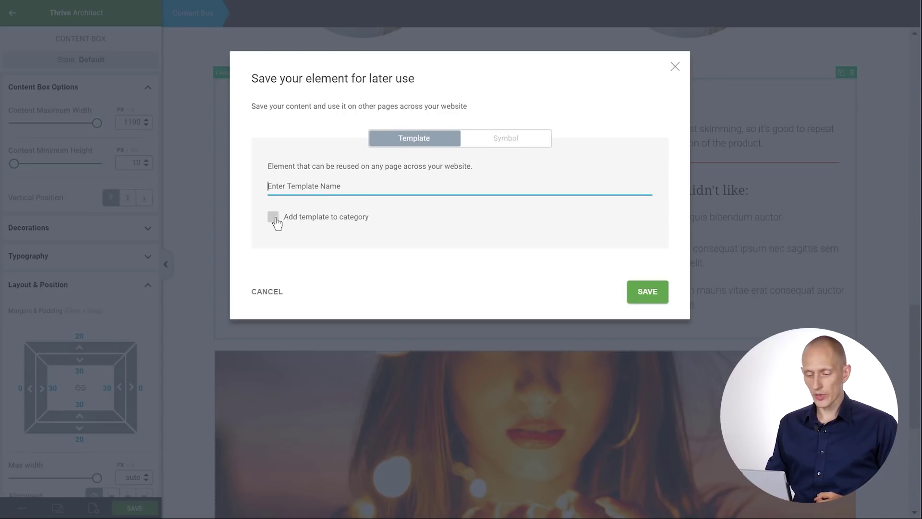
left_click(273, 217)
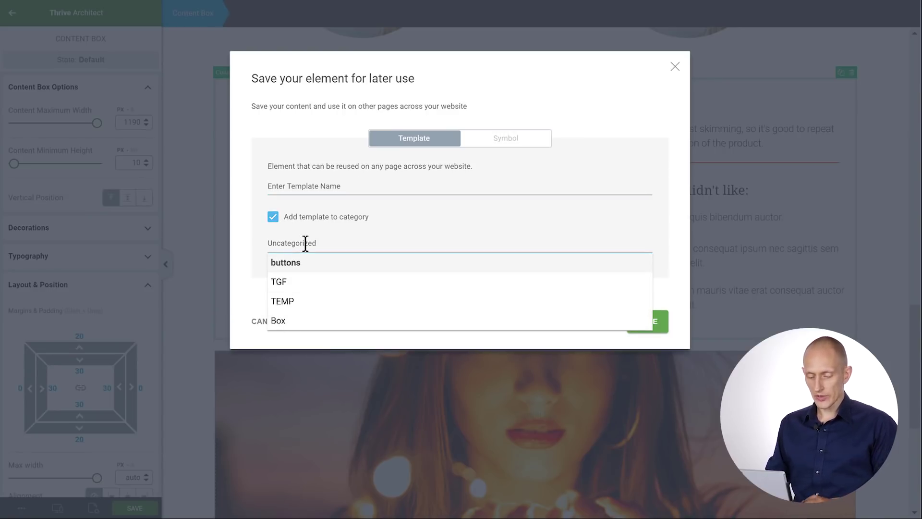
type("asdfasdf")
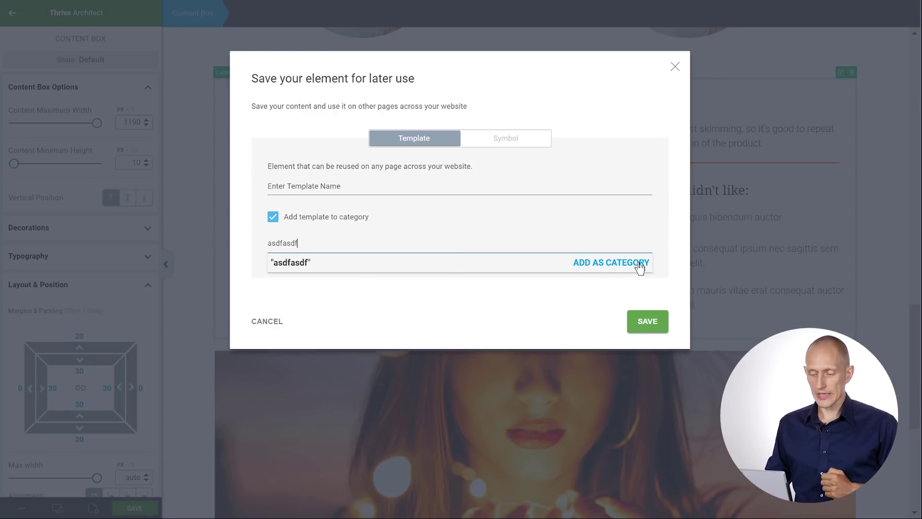
left_click(676, 67)
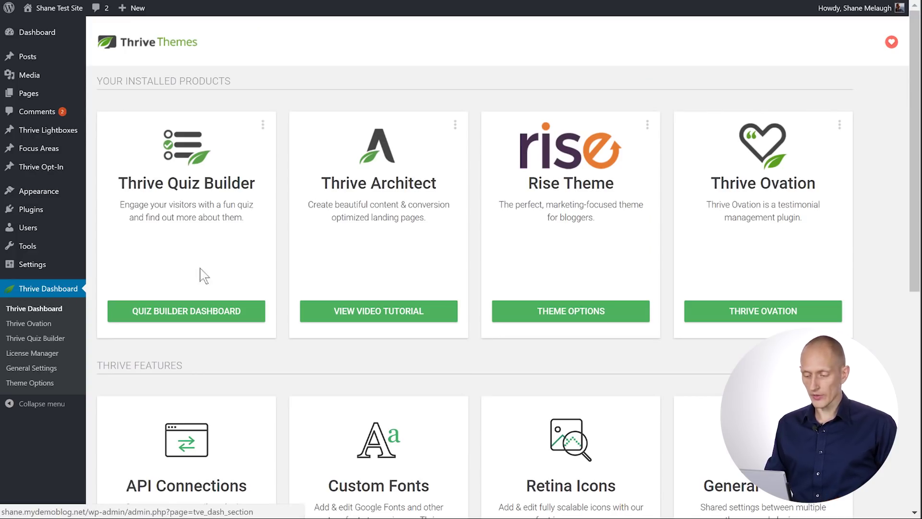
- Open Manage Saved Elements under Templates & Symbols and switch to the Content Templates tab
scroll(406, 236, "down", 7)
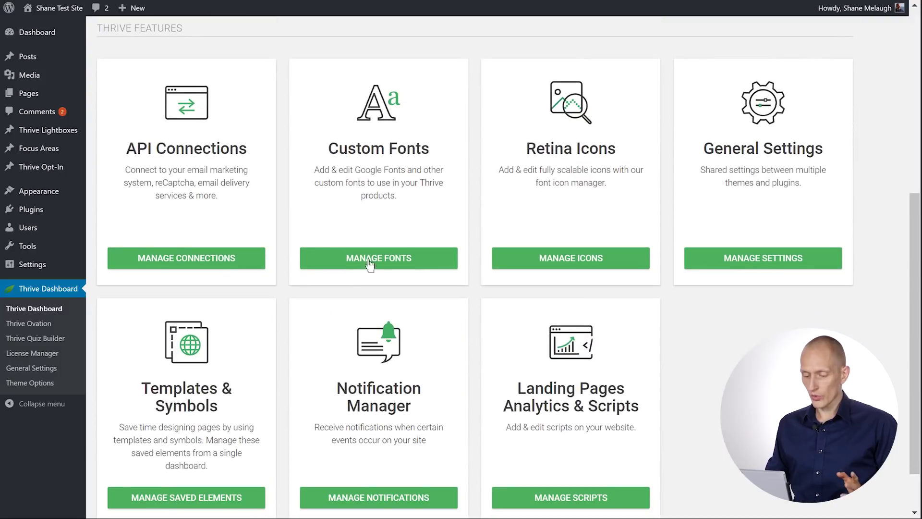
scroll(185, 360, "down", 1)
left_click(176, 438)
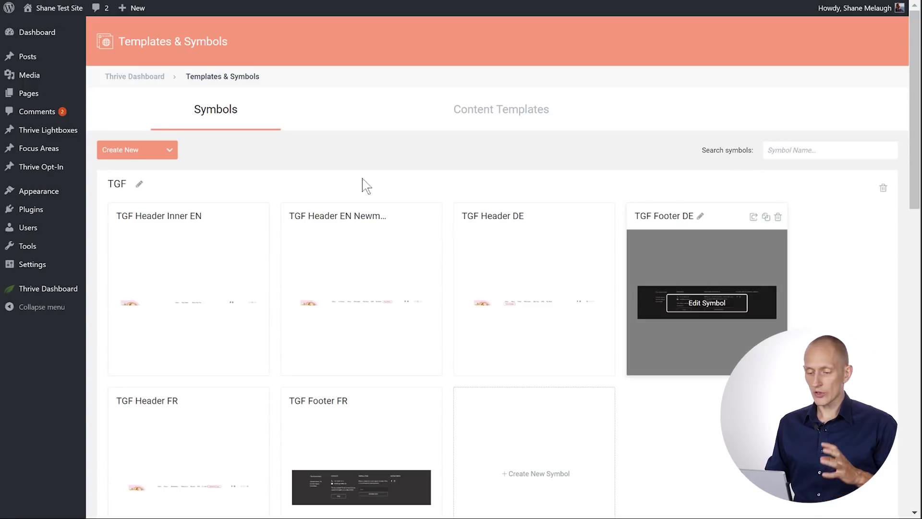
left_click(495, 124)
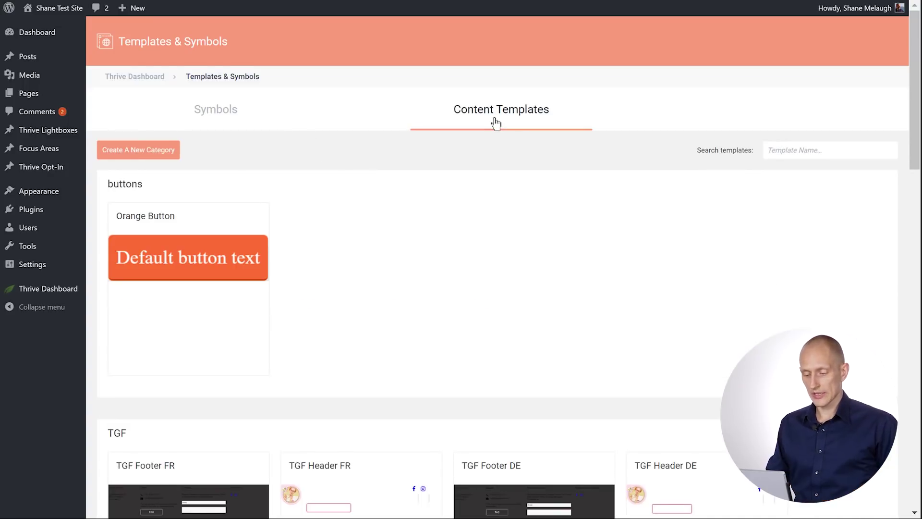
- Scroll through the saved content template categories
mouse_move(452, 191)
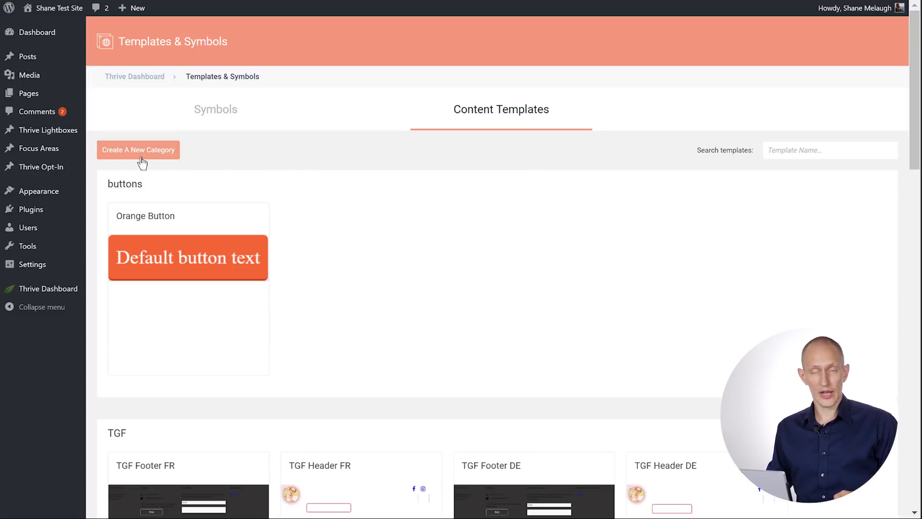
mouse_move(216, 240)
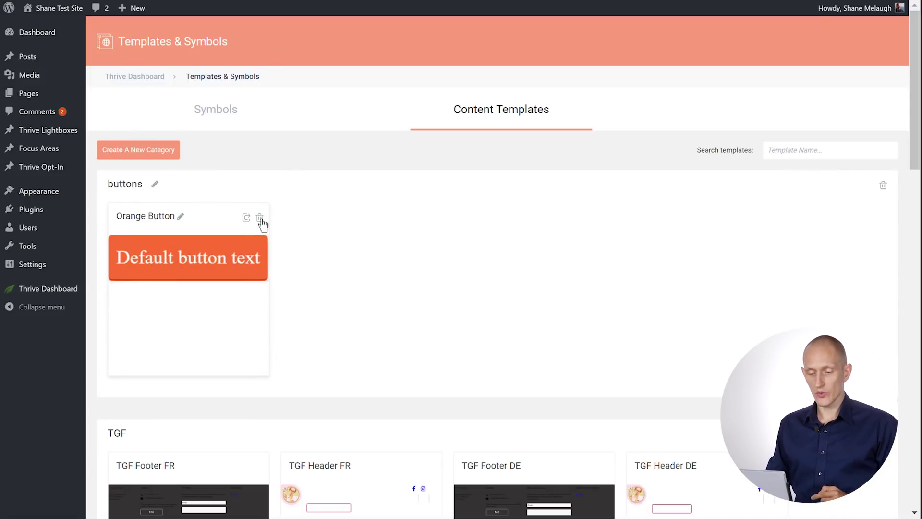
scroll(466, 247, "down", 1)
scroll(466, 248, "down", 15)
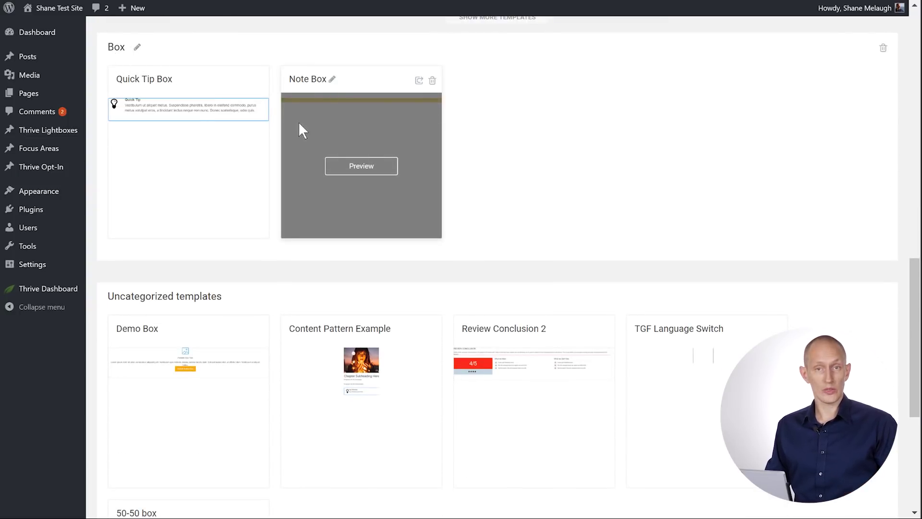
scroll(648, 140, "down", 3)
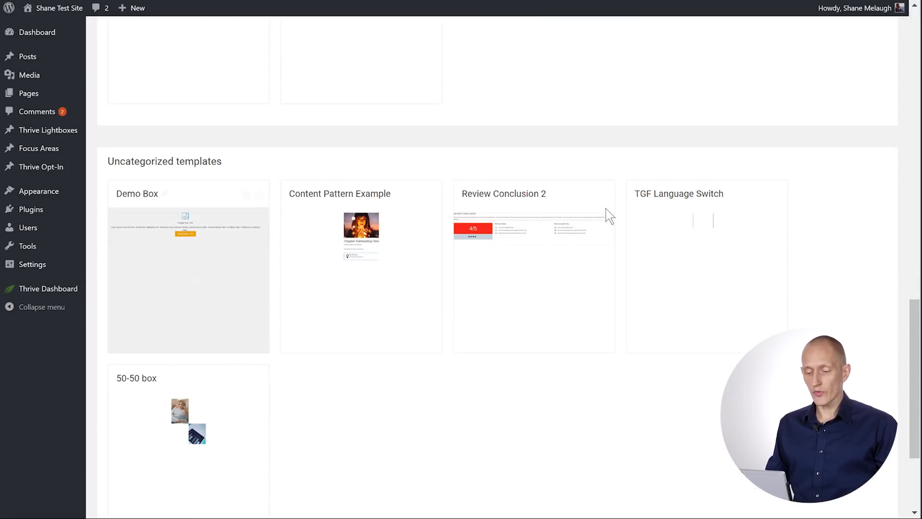
scroll(608, 213, "up", 5)
scroll(606, 209, "up", 1)
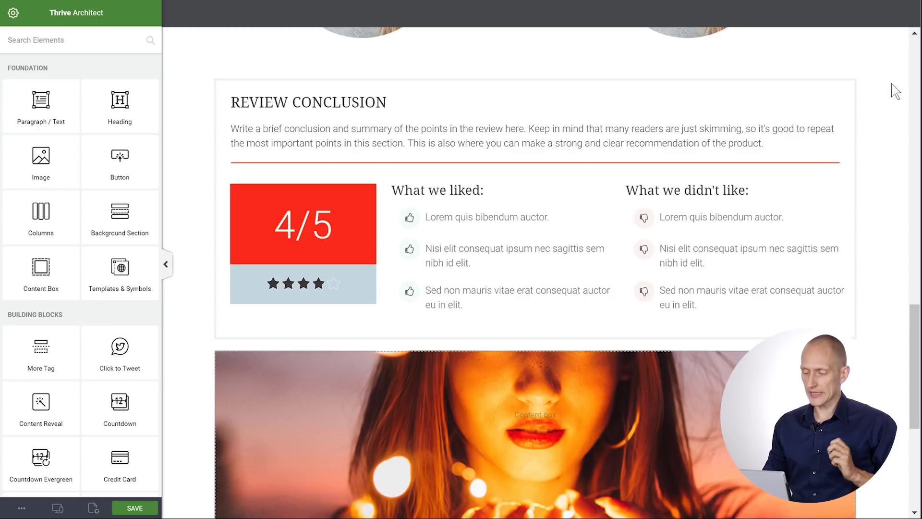
left_click(463, 83)
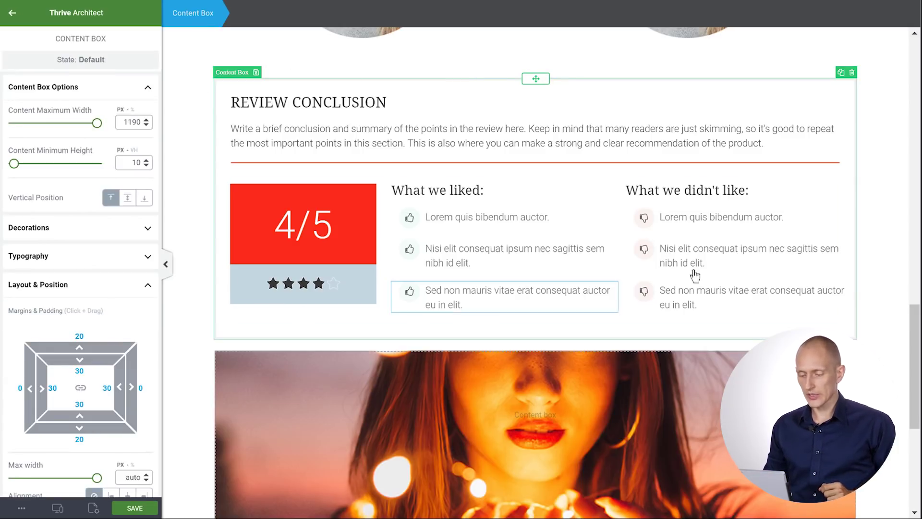
left_click(398, 108)
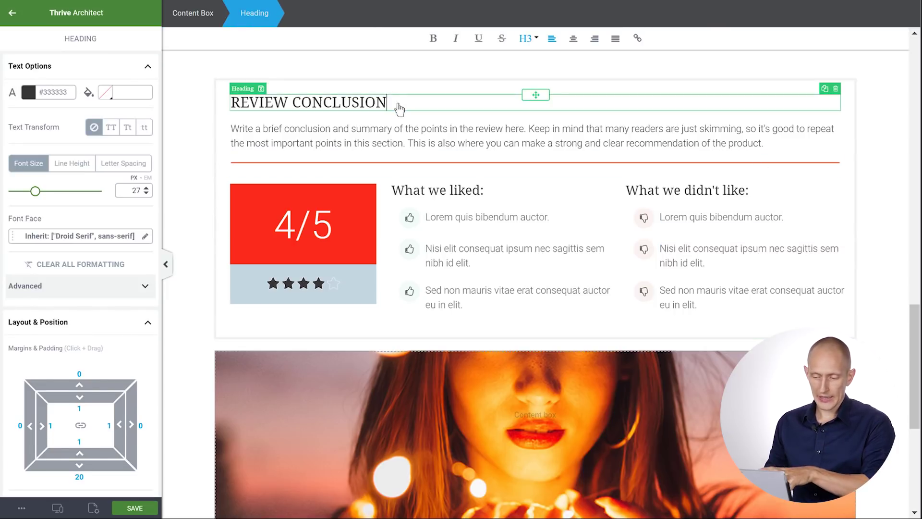
left_click(419, 130)
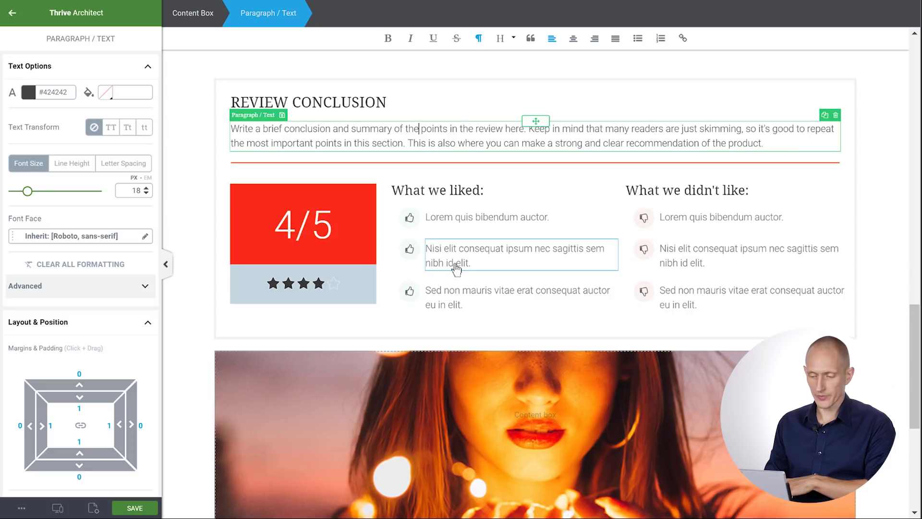
left_click(398, 103)
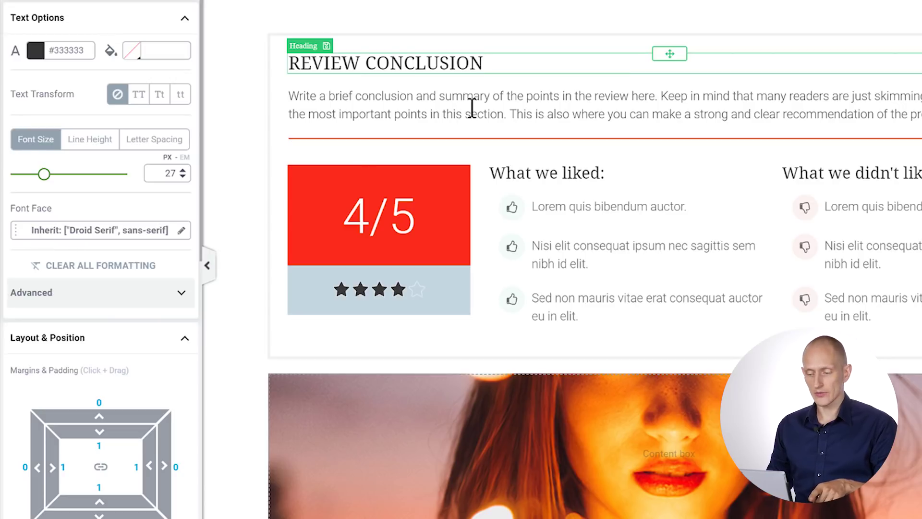
left_click(536, 99)
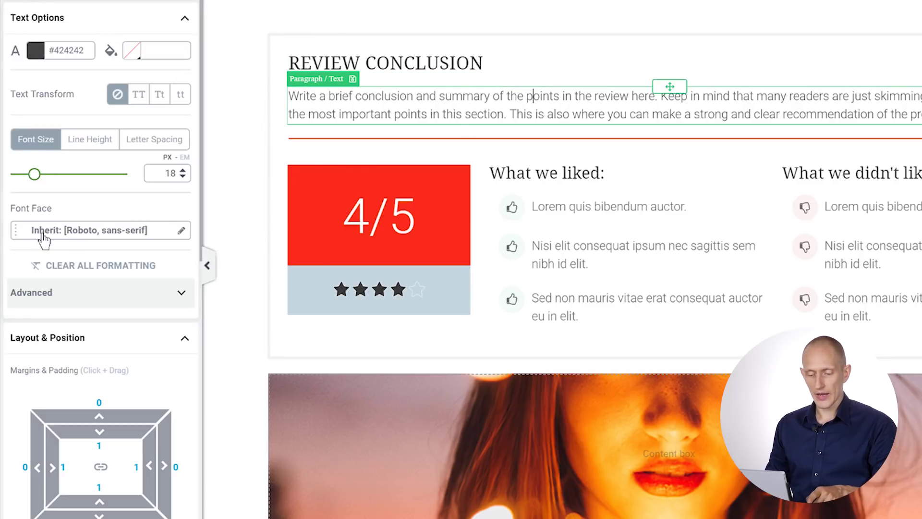
left_click(502, 66)
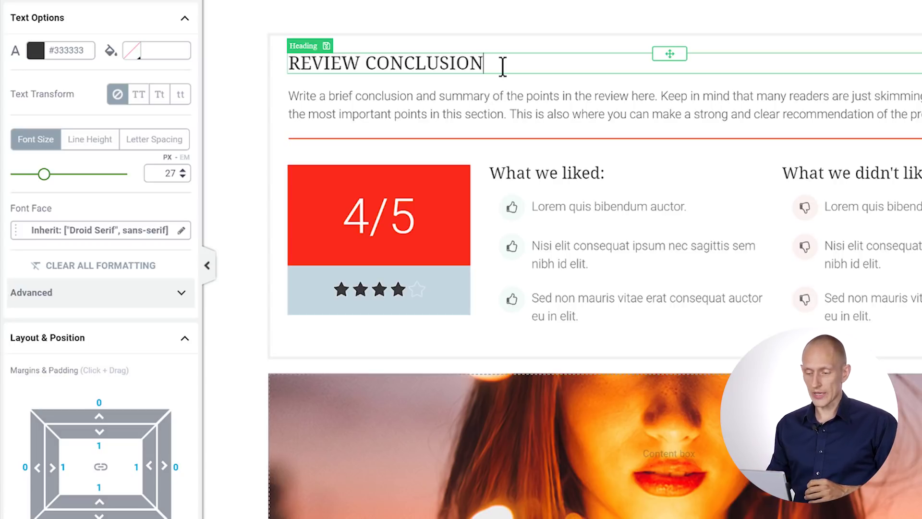
left_click(243, 56)
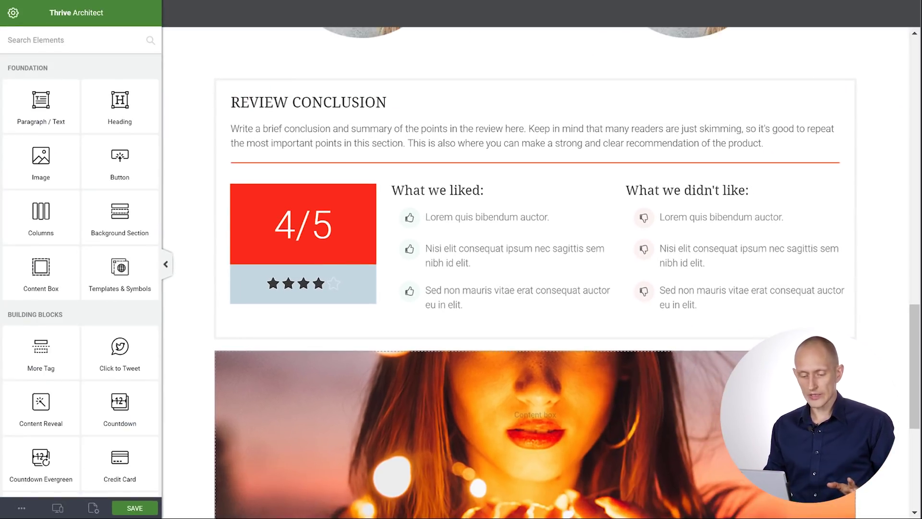
- Apply the Atomic 2 – Content Page landing page template to the page
left_click(93, 508)
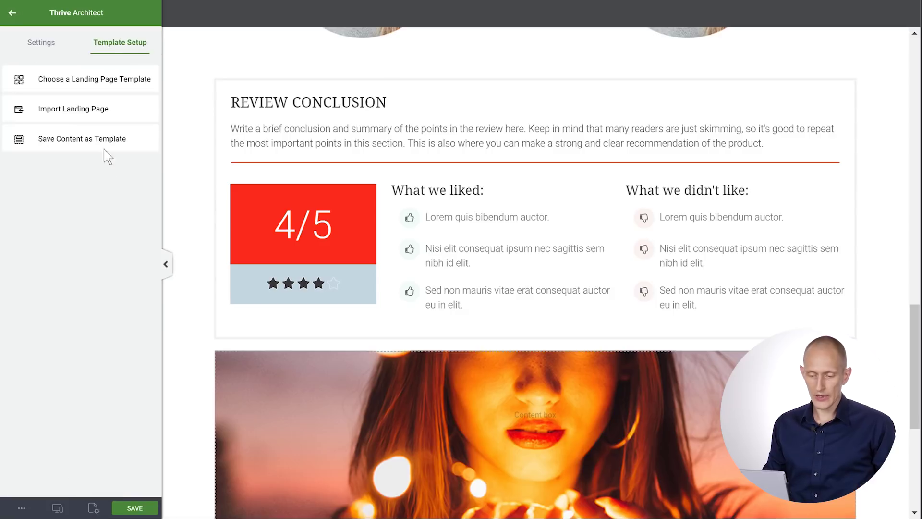
left_click(86, 90)
scroll(380, 240, "down", 5)
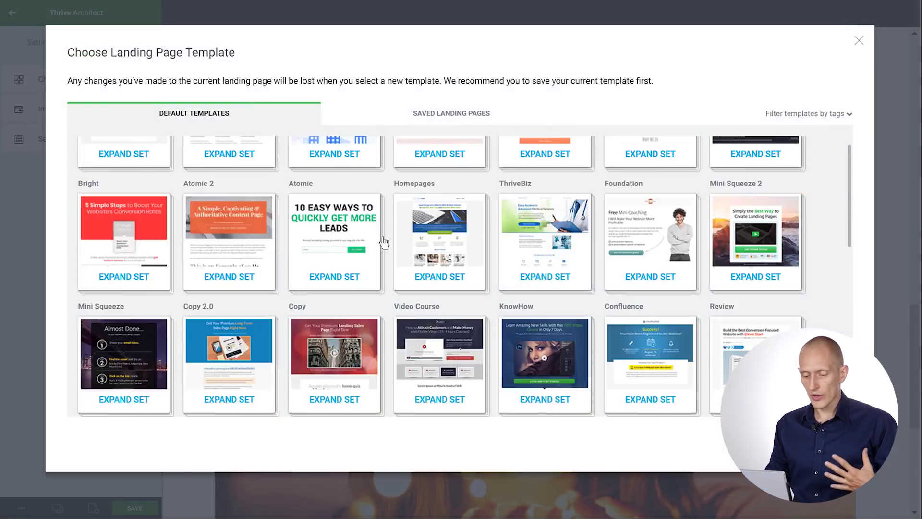
left_click(229, 166)
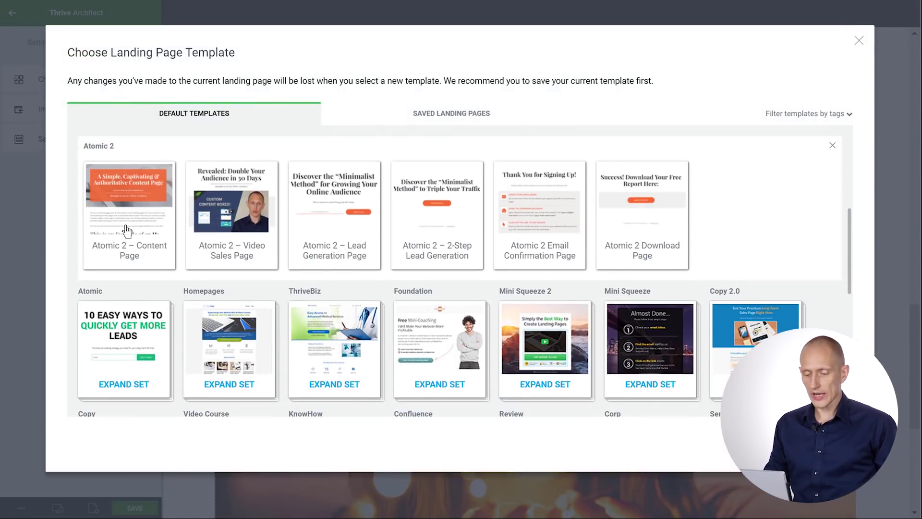
left_click(783, 439)
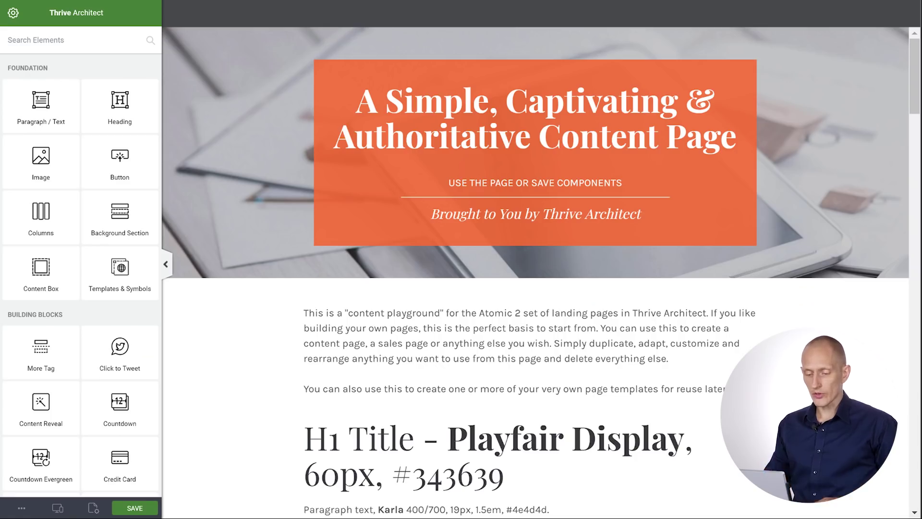
- Insert the saved Review Conclusion 2 template below the first paragraph
left_click_drag(101, 303, 502, 393)
scroll(509, 308, "down", 5)
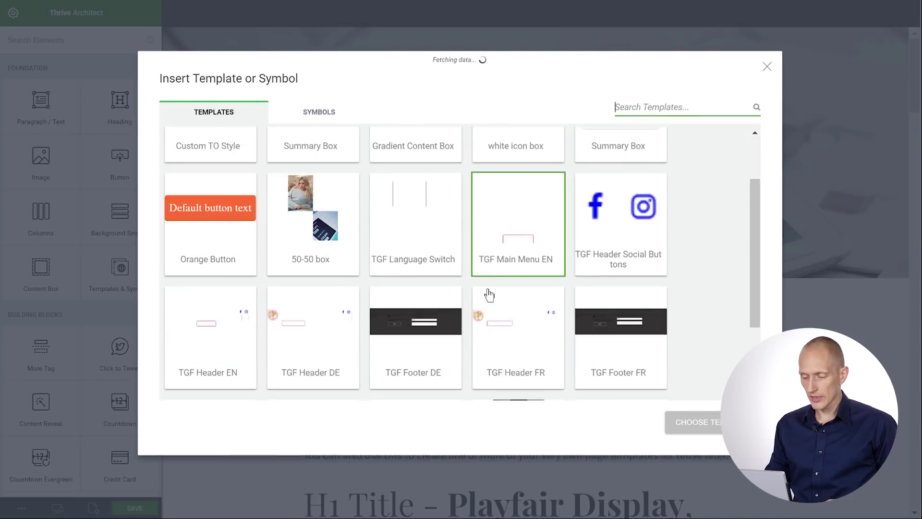
left_click(421, 328)
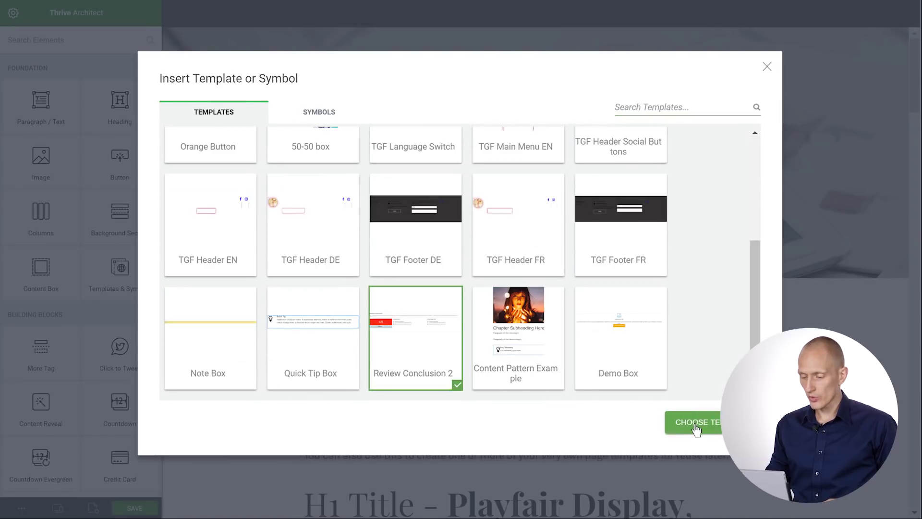
left_click(697, 424)
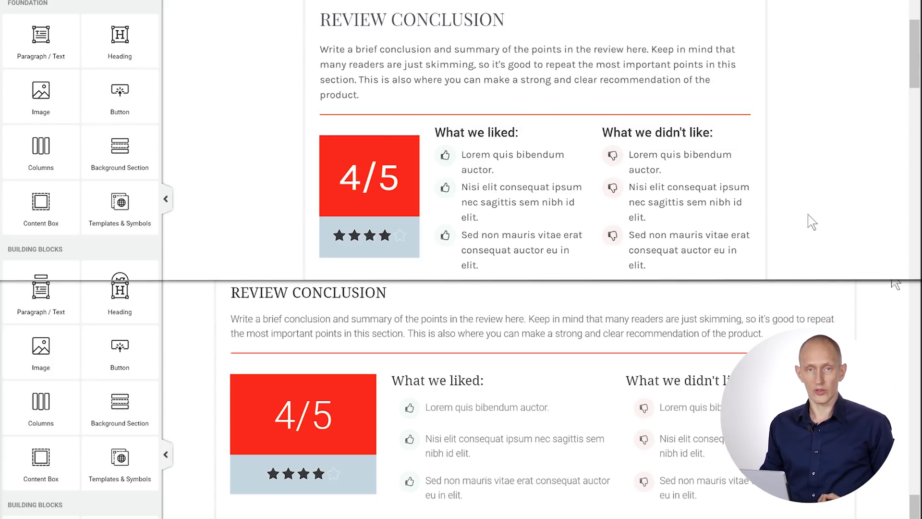
scroll(812, 222, "up", 3)
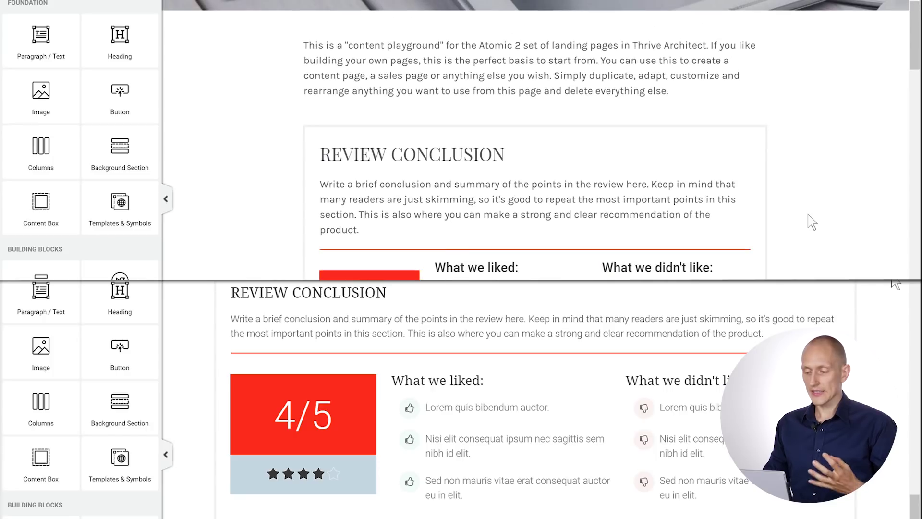
scroll(812, 222, "down", 1)
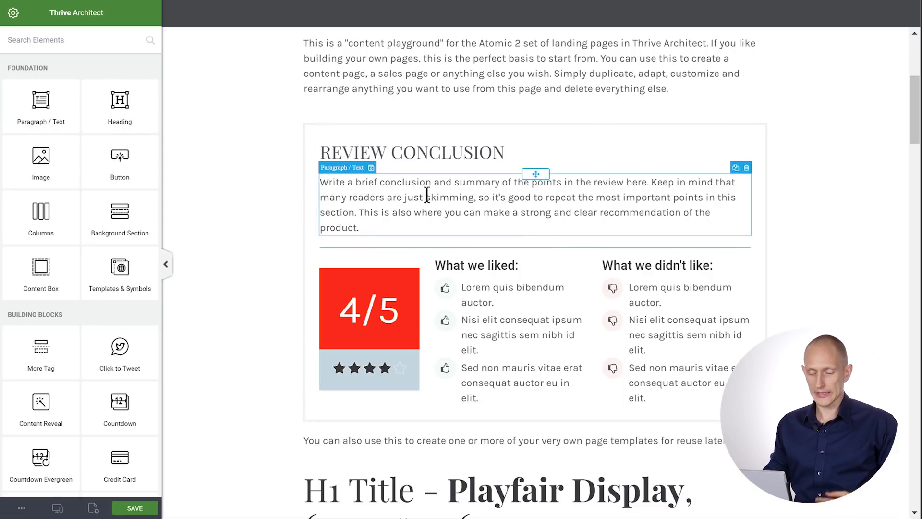
- For the Review Conclusion paragraph, try the Inherit Theme Fonts and Google Fonts font sources
left_click(389, 213)
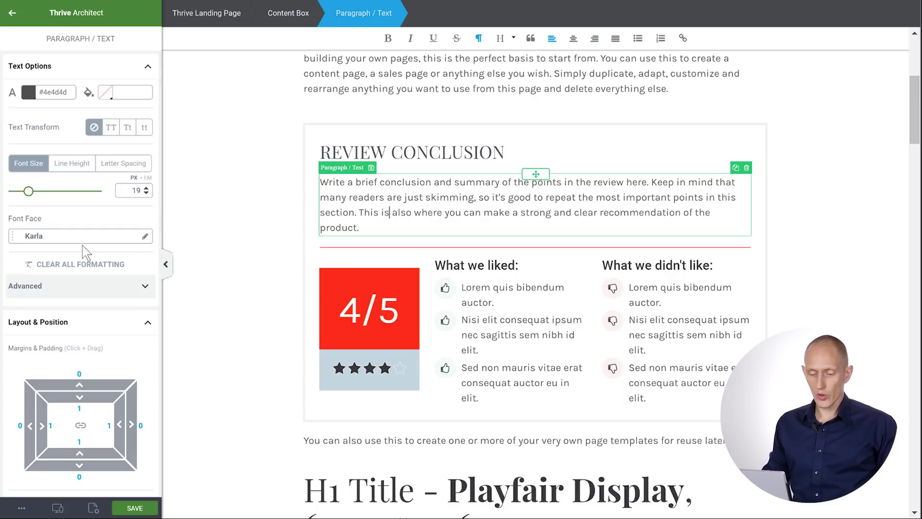
left_click(63, 244)
left_click(66, 290)
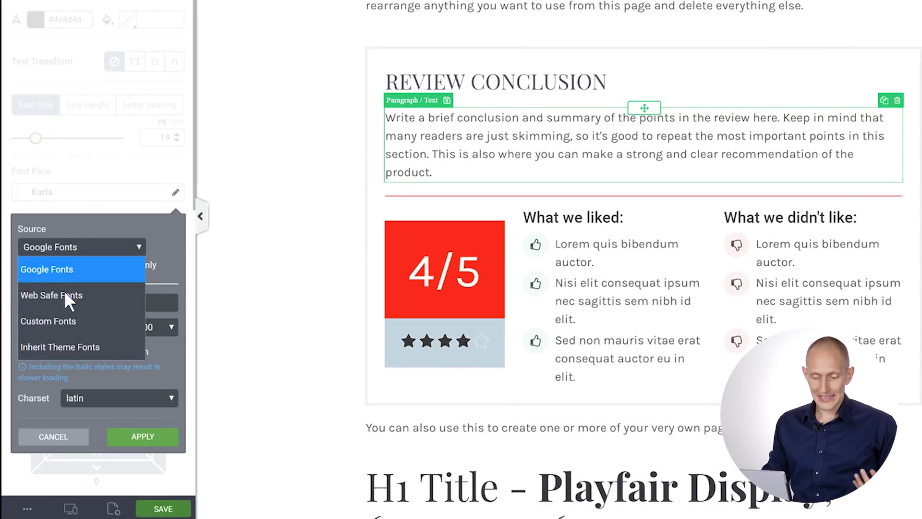
left_click(66, 372)
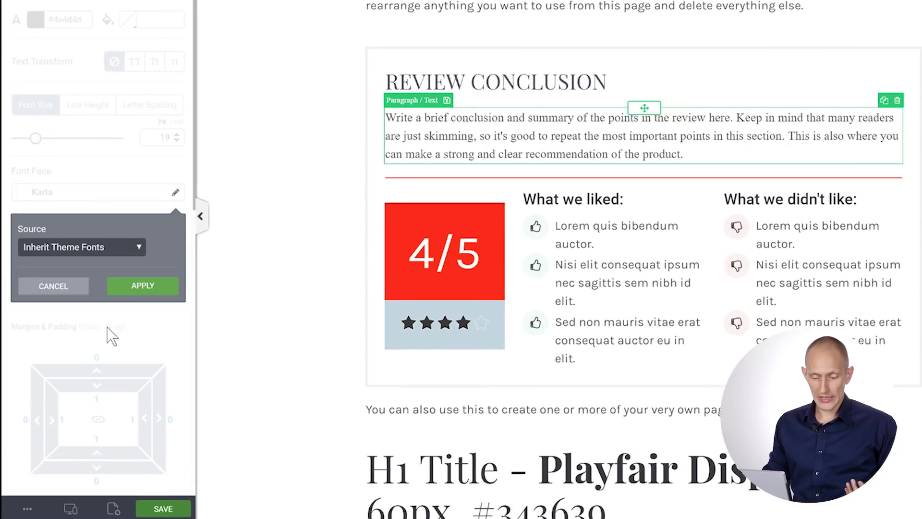
left_click(80, 248)
left_click(67, 269)
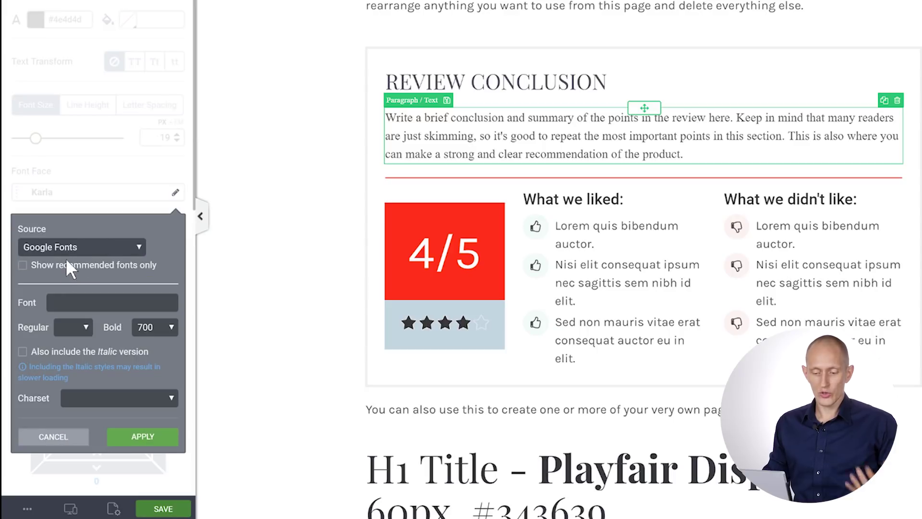
- Compare Web Safe and Google Fonts, then settle on Inherit Theme Fonts for the paragraph
left_click(68, 251)
left_click(70, 293)
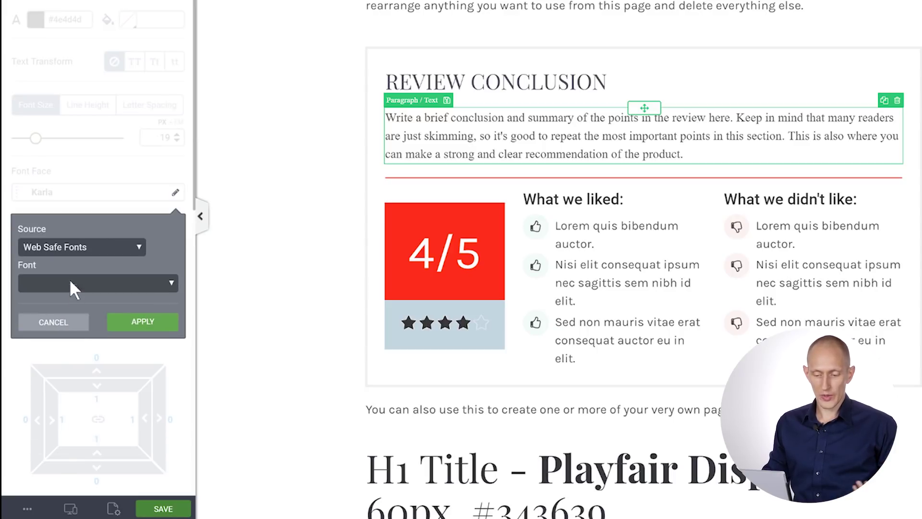
left_click(73, 248)
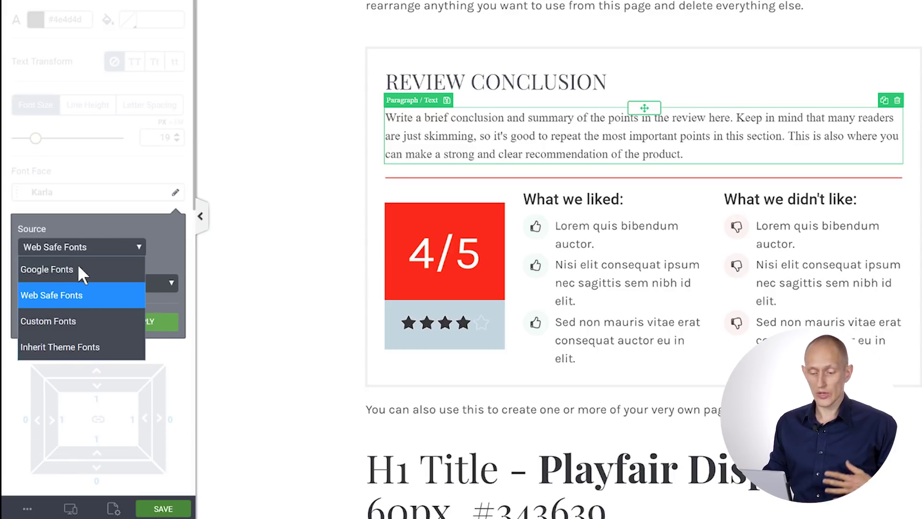
left_click(79, 270)
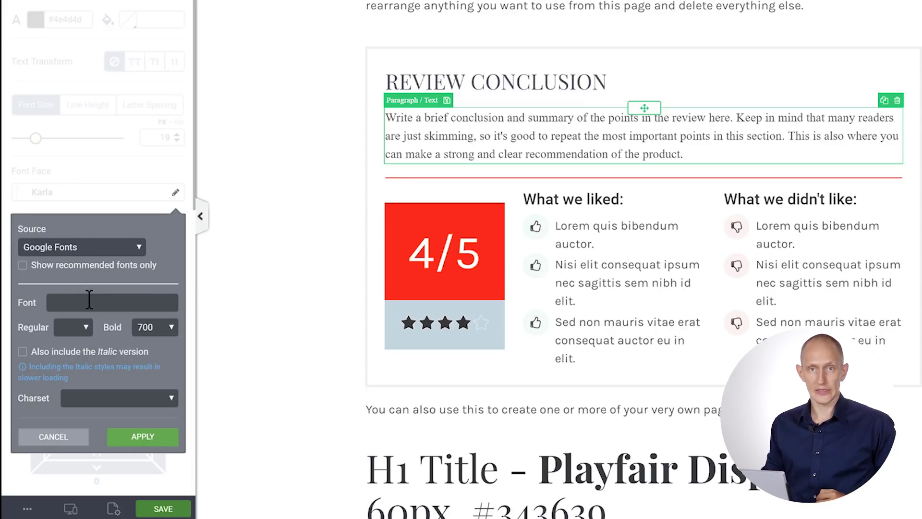
left_click(69, 246)
left_click(65, 344)
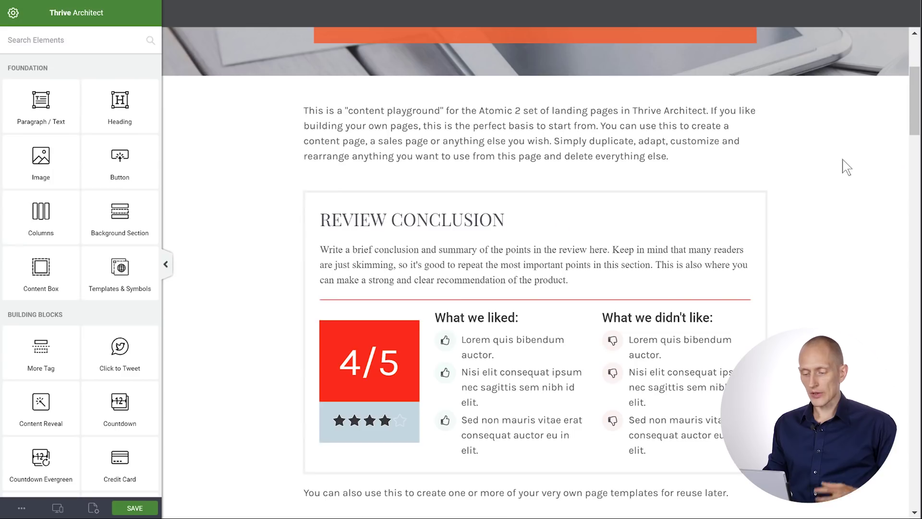
scroll(846, 166, "down", 15)
- Change the click me button's master colour to green #27af47
scroll(846, 167, "down", 20)
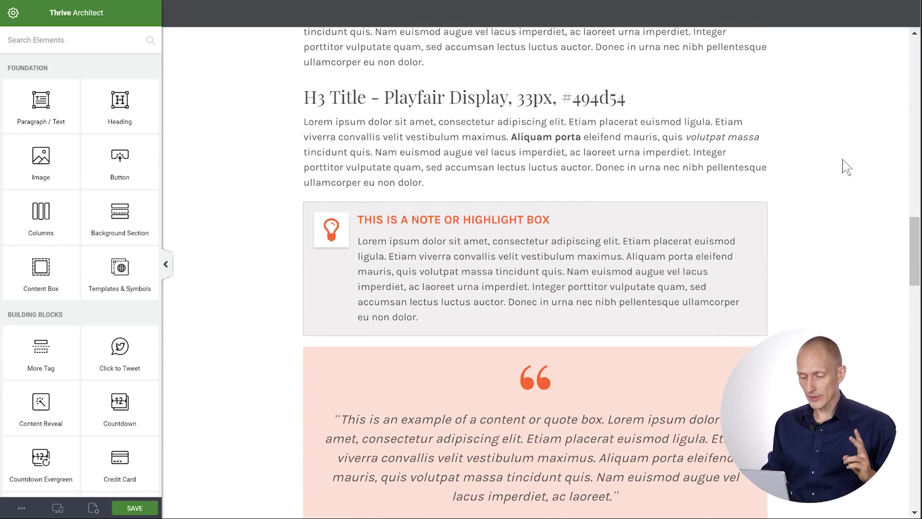
scroll(845, 166, "down", 5)
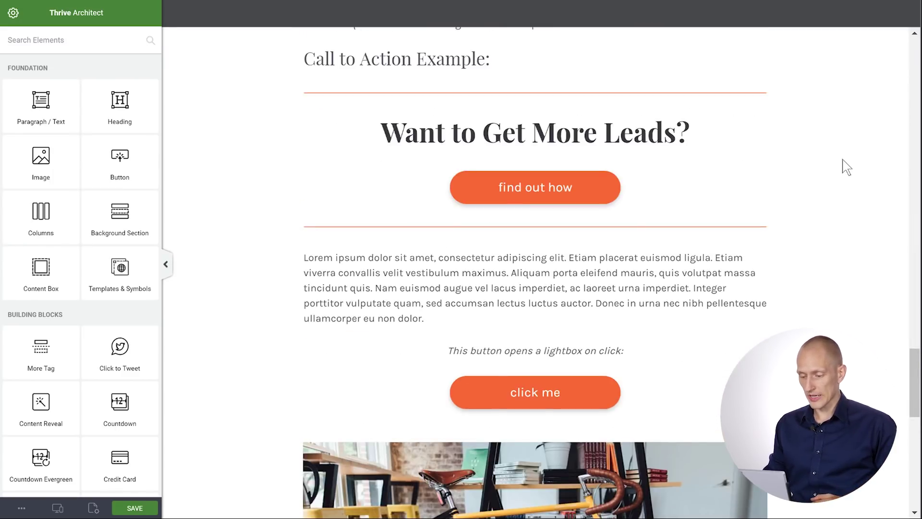
left_click(610, 322)
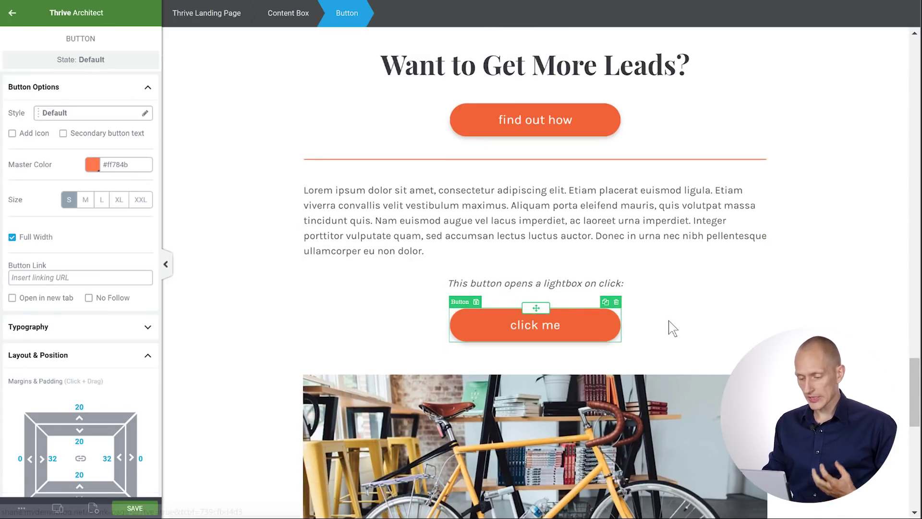
left_click(93, 165)
left_click(22, 222)
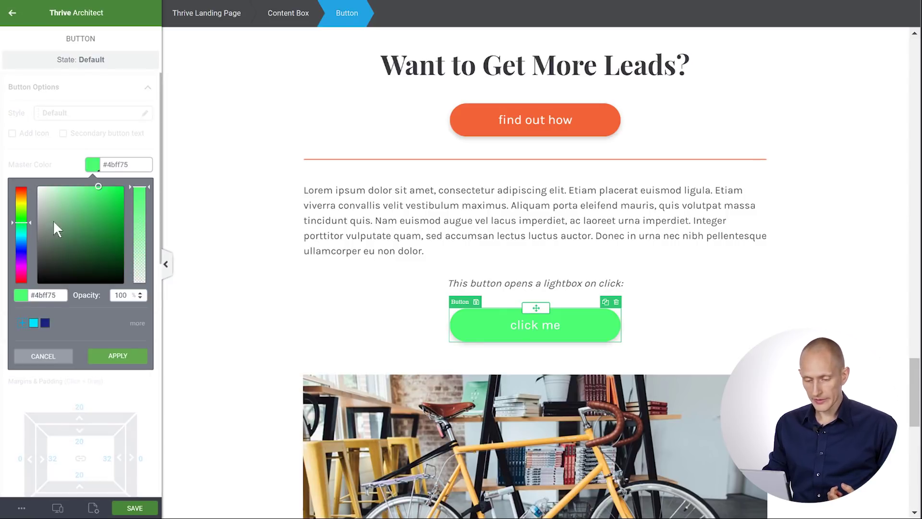
left_click(104, 216)
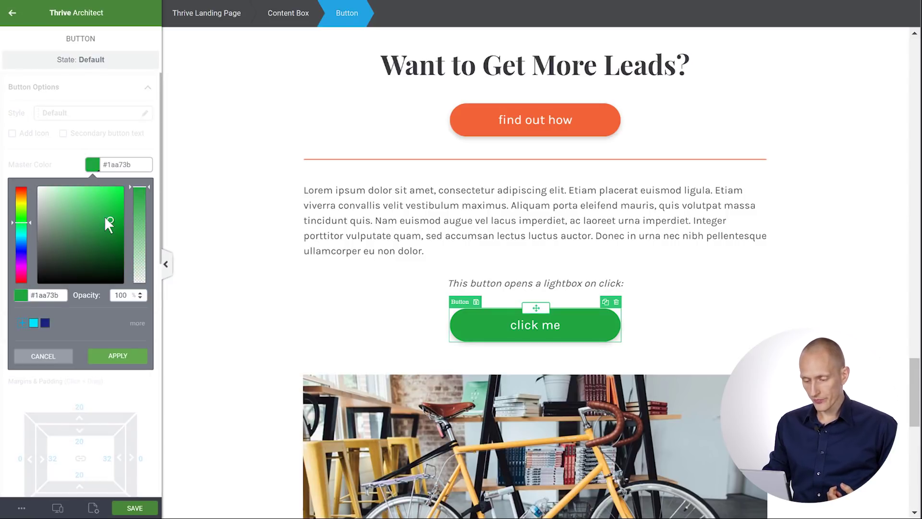
left_click(108, 359)
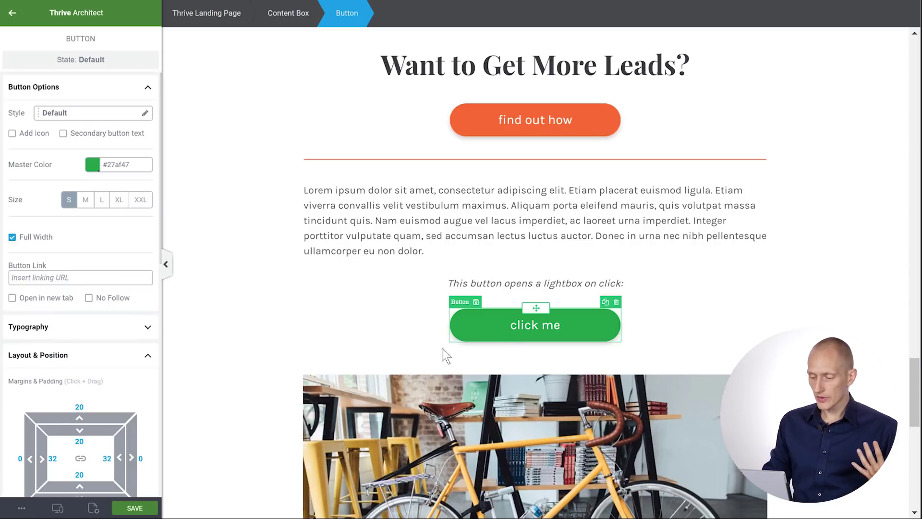
- Deselect to check the result, then reselect the whole click me button element
left_click(679, 317)
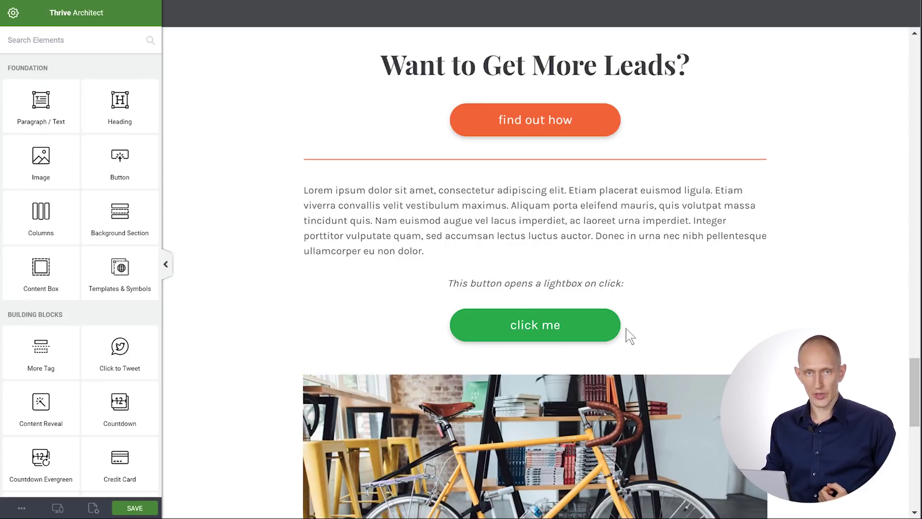
left_click(605, 323)
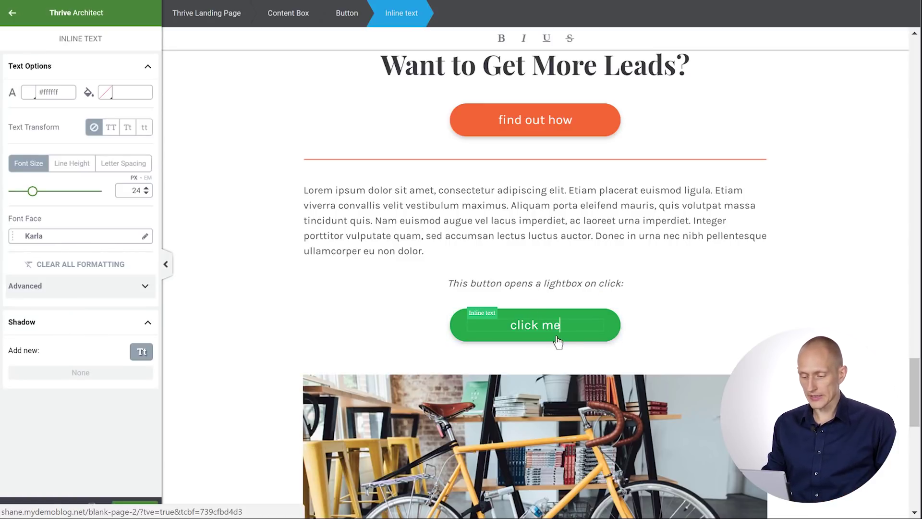
left_click(478, 306)
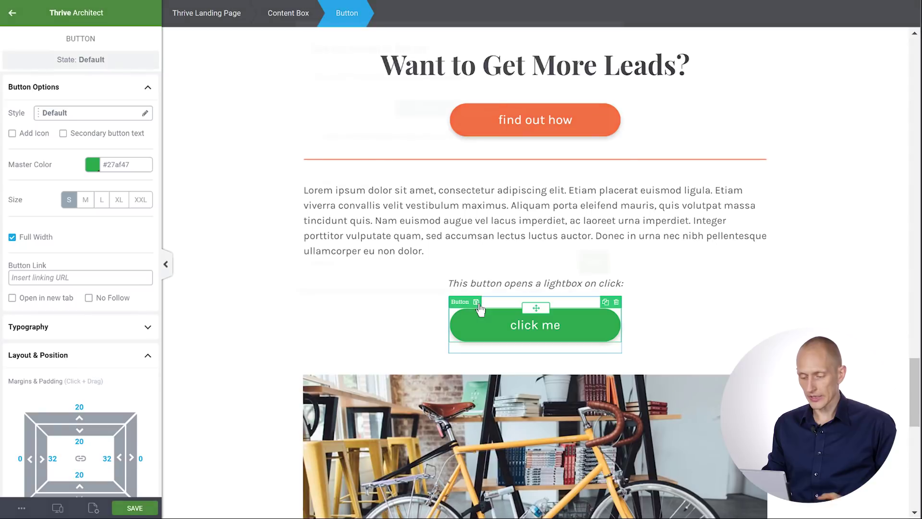
- Save the green button as template 'Demo Button' and add a new button below the paragraph
left_click(477, 302)
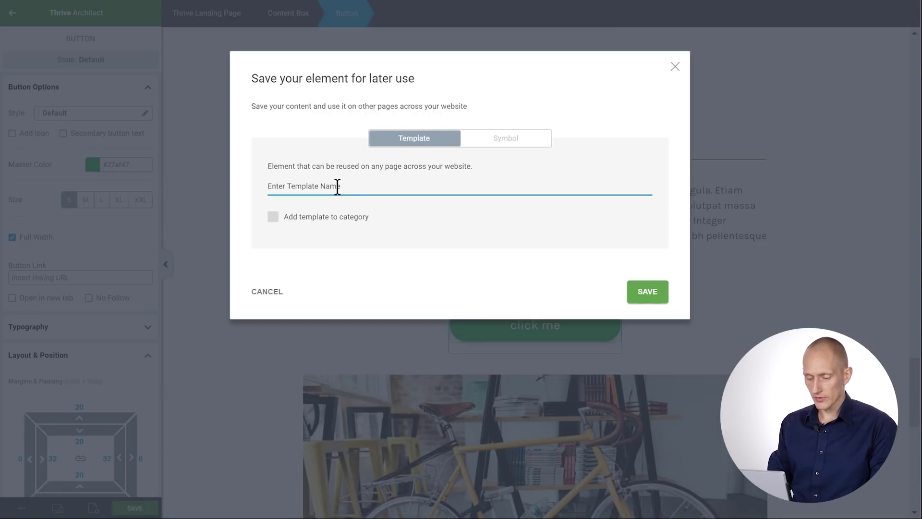
type("Dem")
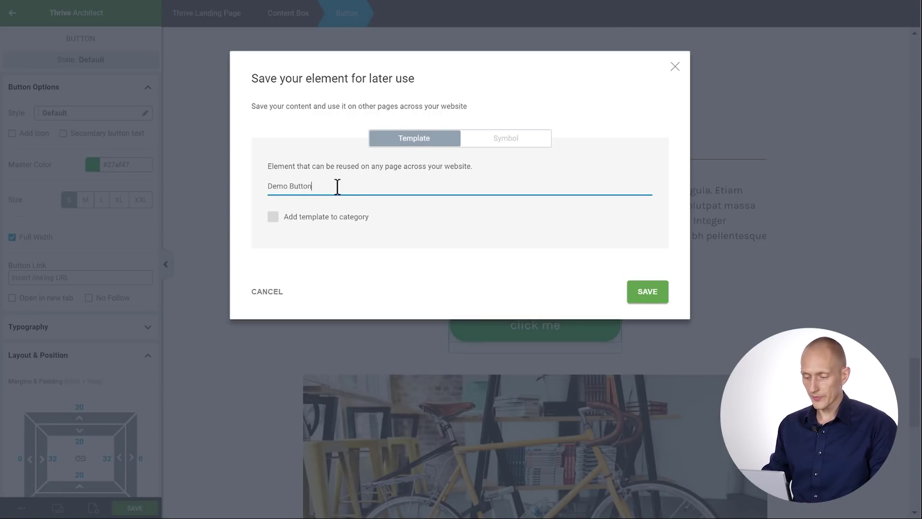
type("o Button")
left_click(653, 294)
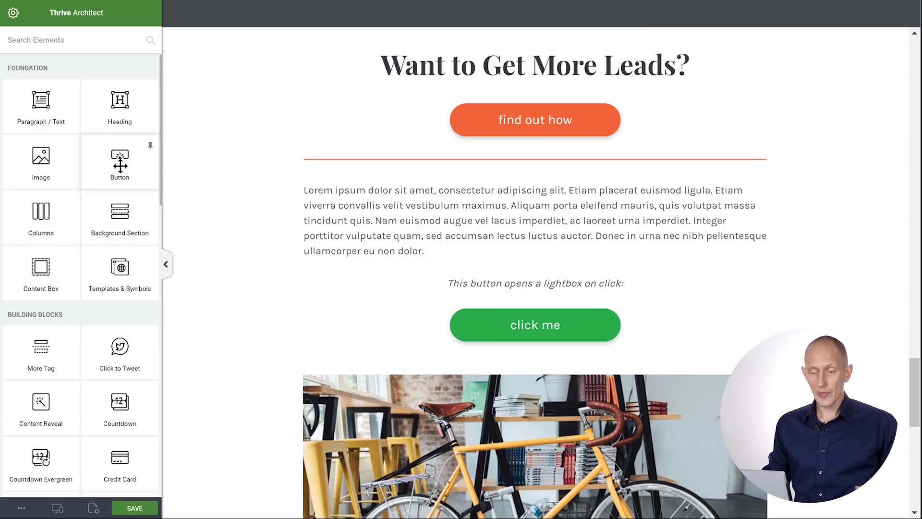
mouse_move(120, 163)
left_mouse_down()
mouse_move(436, 175)
mouse_move(540, 233)
mouse_move(553, 247)
mouse_move(543, 250)
left_mouse_up()
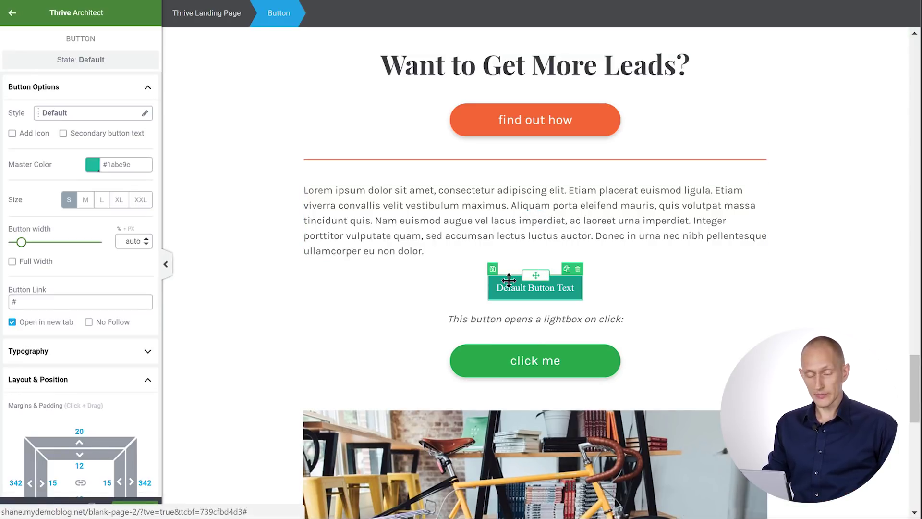
- Give the new button the saved green click me template style
left_click(65, 119)
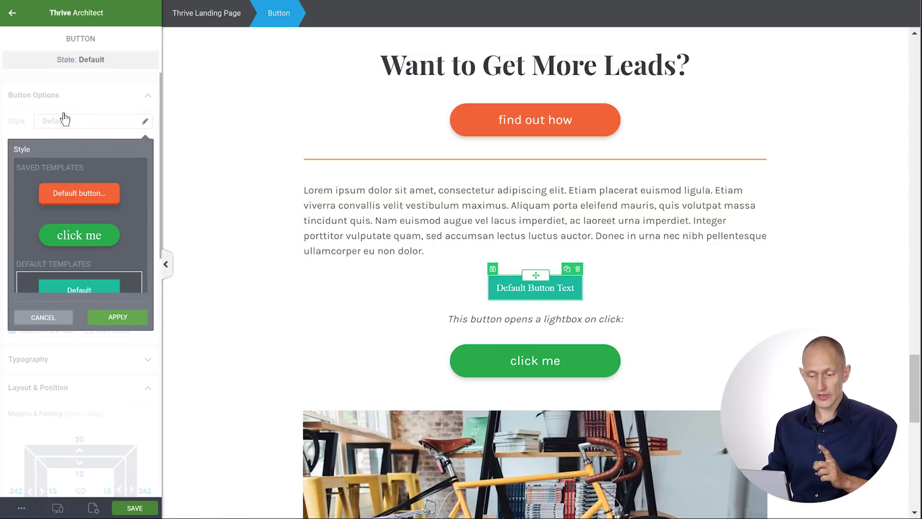
left_click(113, 241)
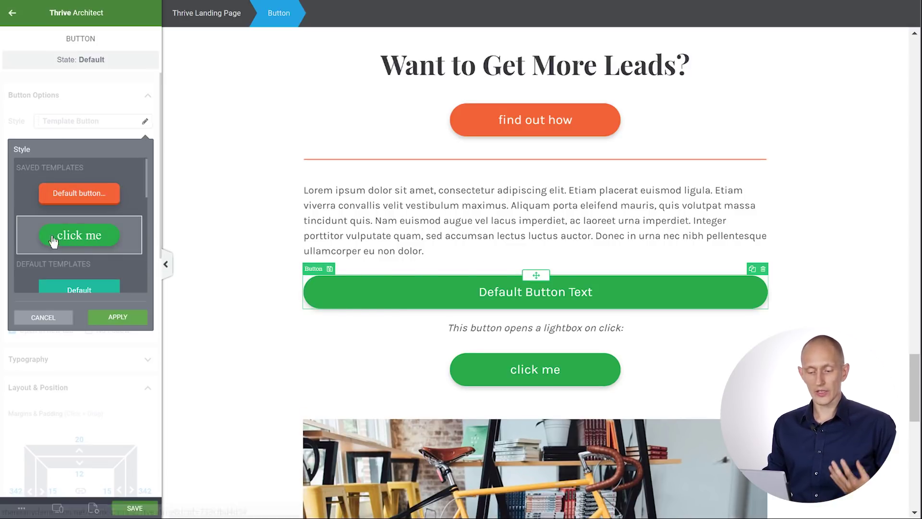
left_click(87, 191)
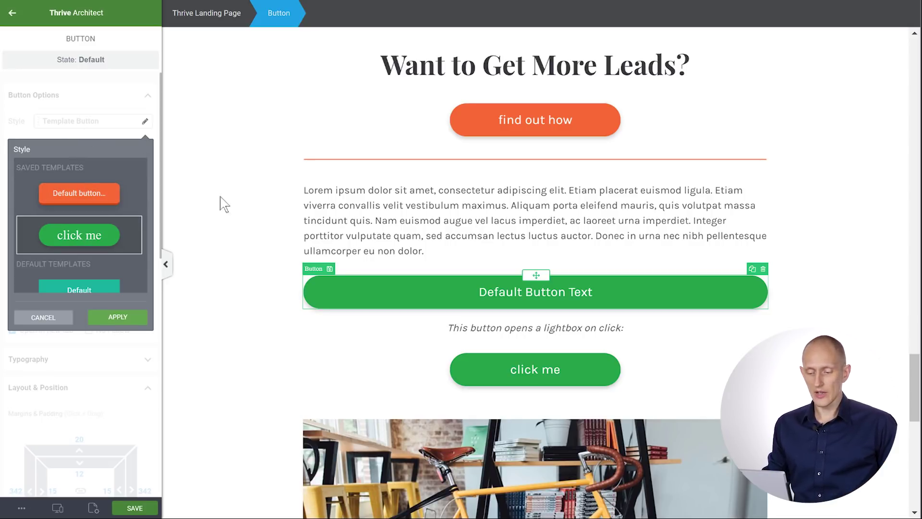
left_click(314, 318)
- Inspect the new full-width button, the original click me button and its content box, then deselect
left_click(315, 306)
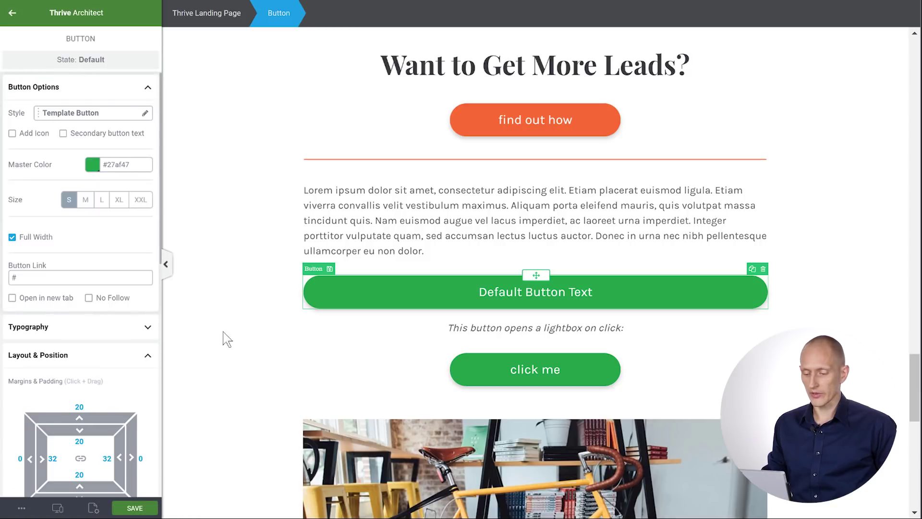
left_click(455, 384)
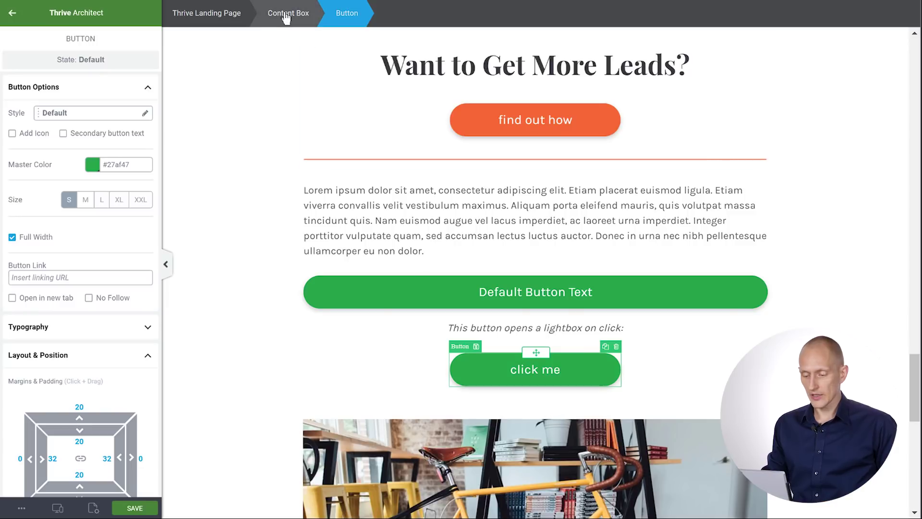
left_click(489, 339)
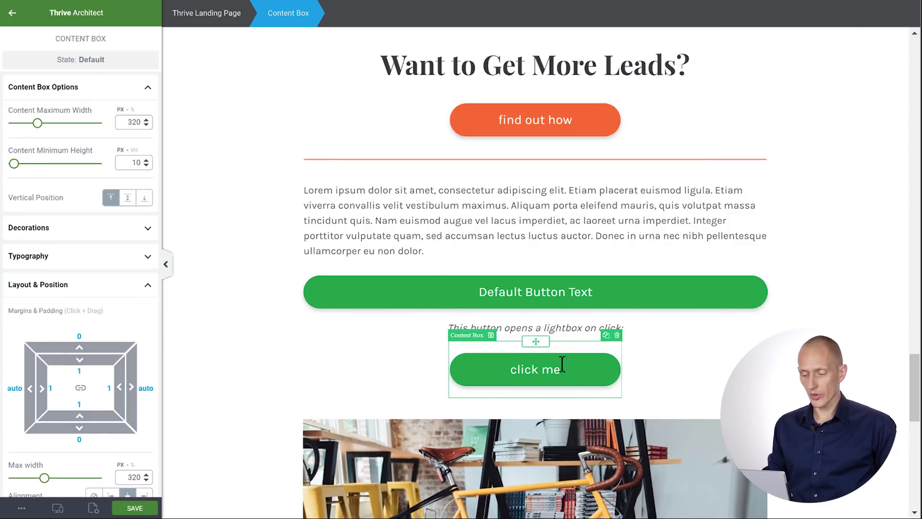
left_click(456, 385)
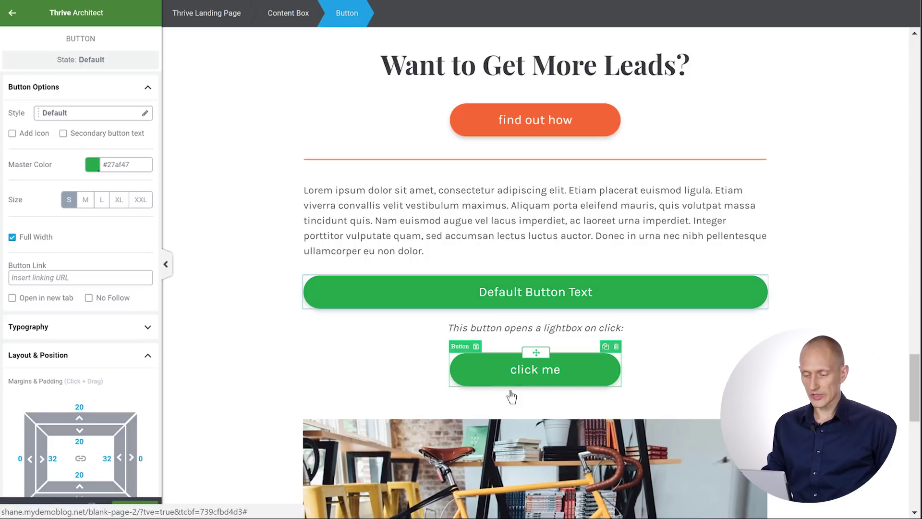
left_click(799, 319)
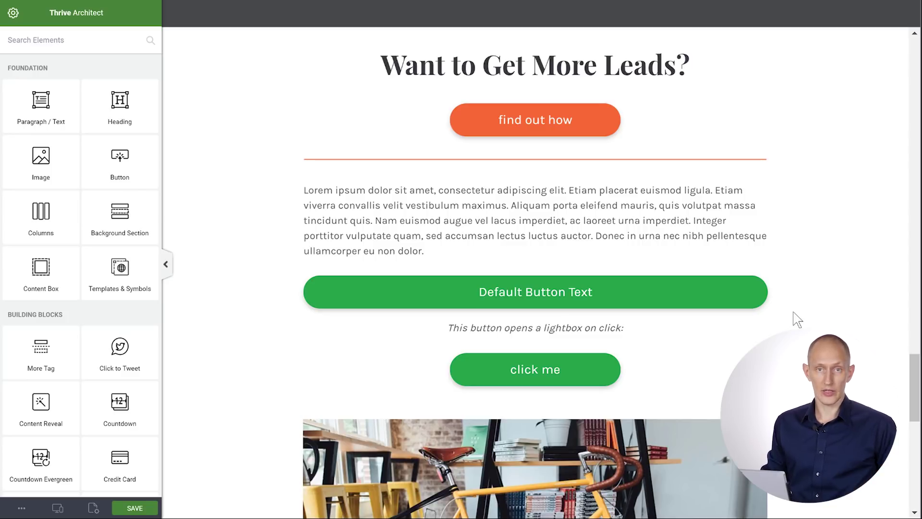
- Save the note/highlight content box as a template named 'asdfasfdasf'
scroll(798, 318, "down", 4)
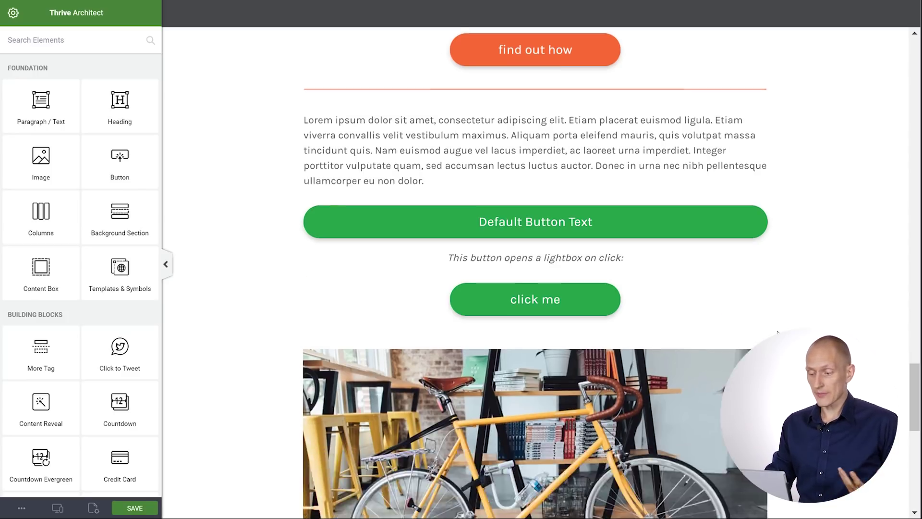
scroll(777, 331, "up", 10)
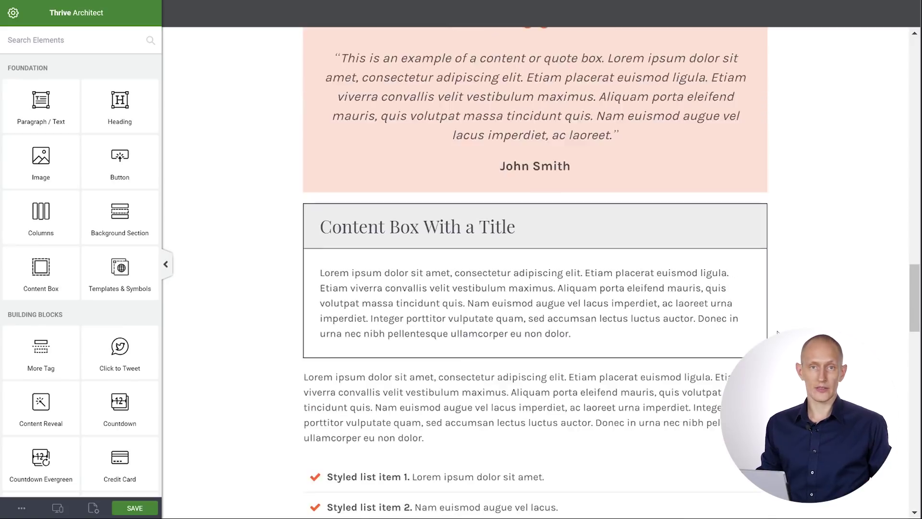
scroll(778, 332, "up", 3)
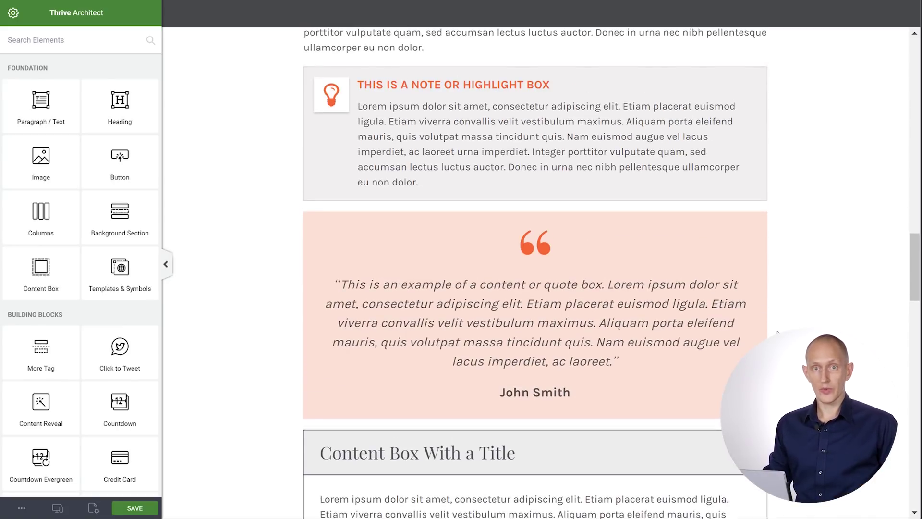
scroll(777, 331, "up", 2)
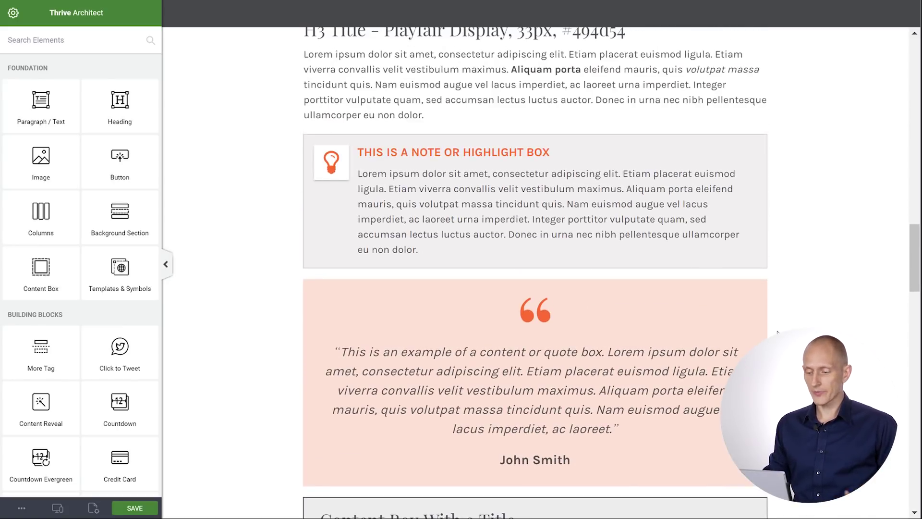
left_click(710, 140)
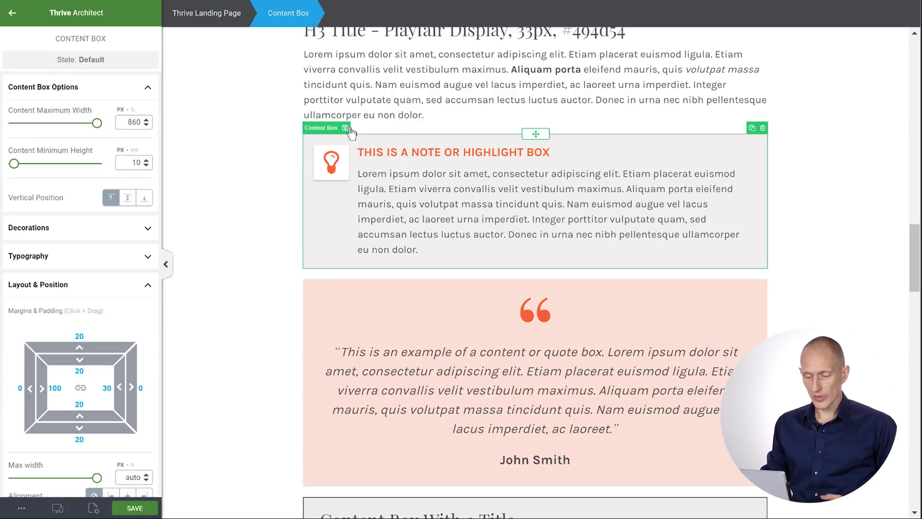
left_click(345, 128)
left_click(330, 186)
type("asdfasfdasf")
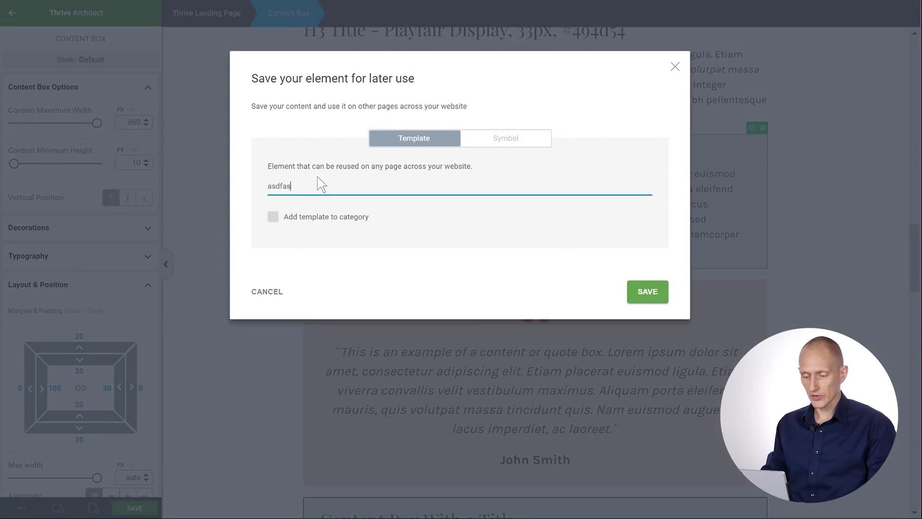
left_click(648, 292)
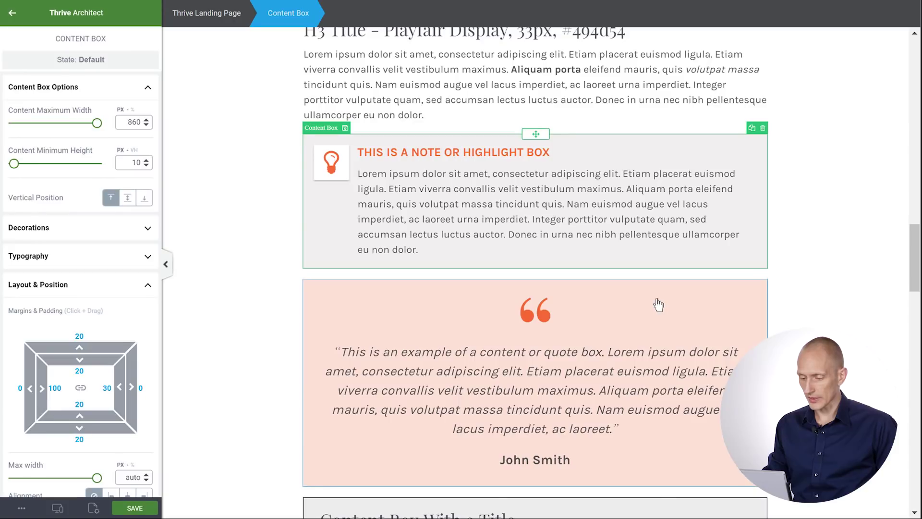
left_click(811, 156)
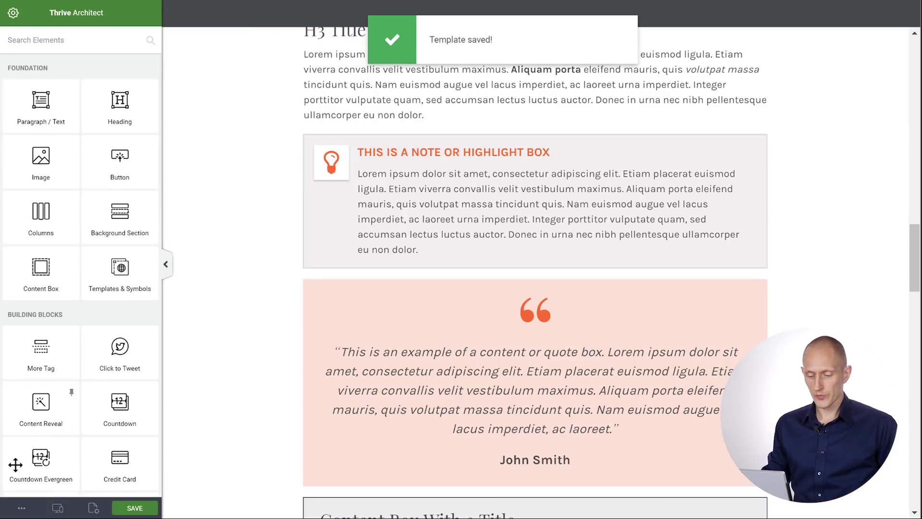
- Insert the saved note box template below Blank Page 2's first paragraph and select it
left_click(93, 508)
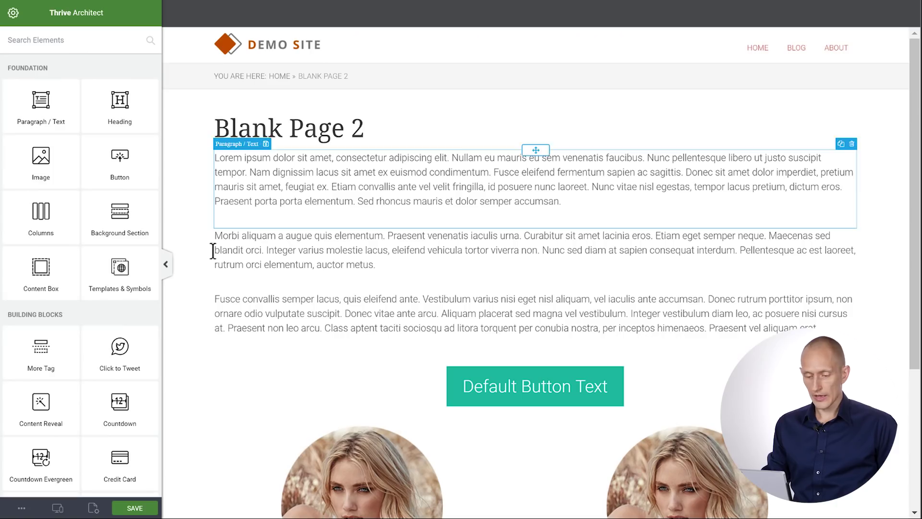
left_click_drag(119, 269, 362, 220)
left_click(482, 242)
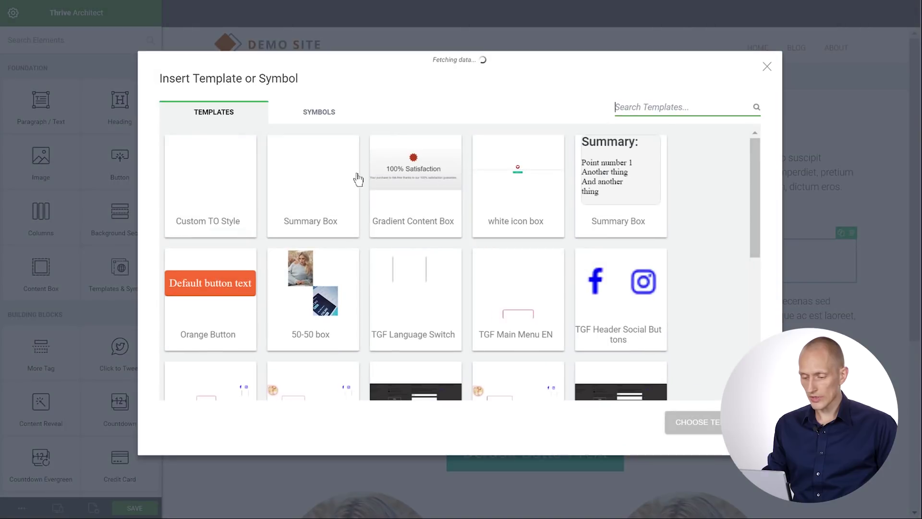
scroll(358, 180, "down", 10)
left_click(336, 350)
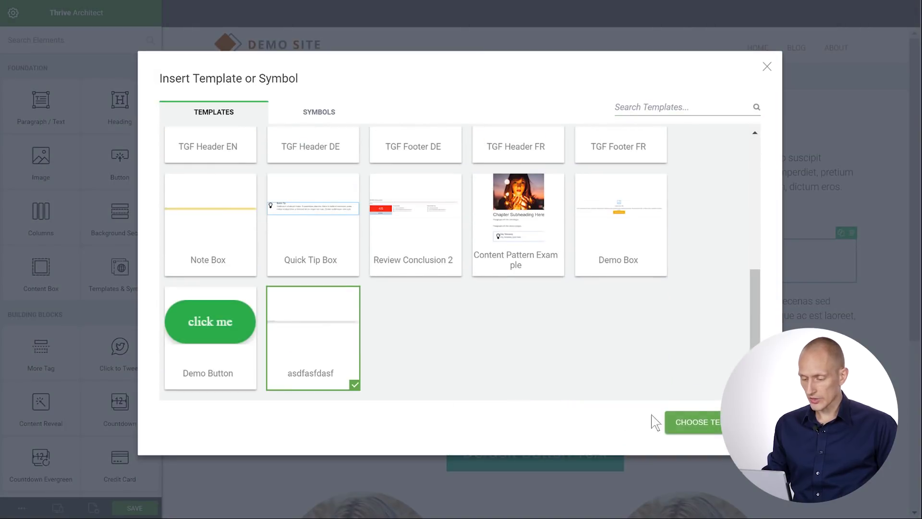
left_click(699, 422)
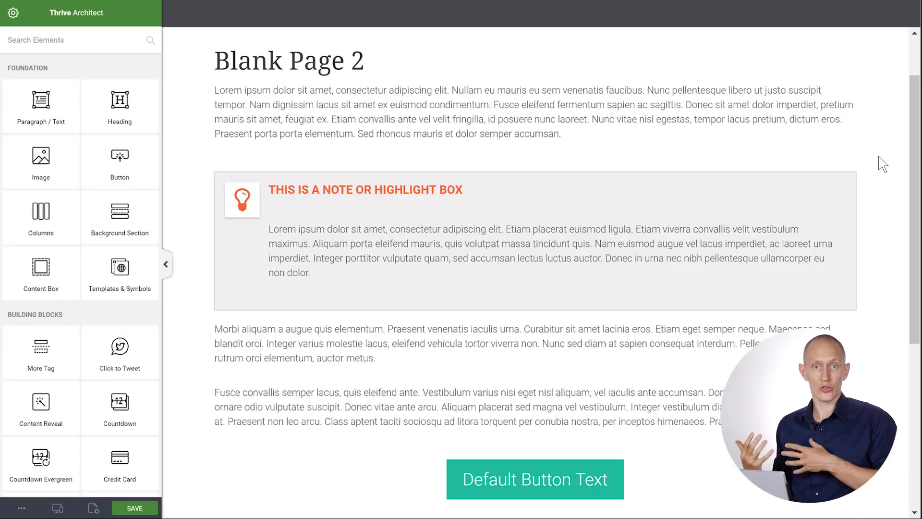
left_click(813, 183)
- Duplicate the note box, delete that duplicate, then Alt-drag a copy above the opening paragraph
left_click(838, 170)
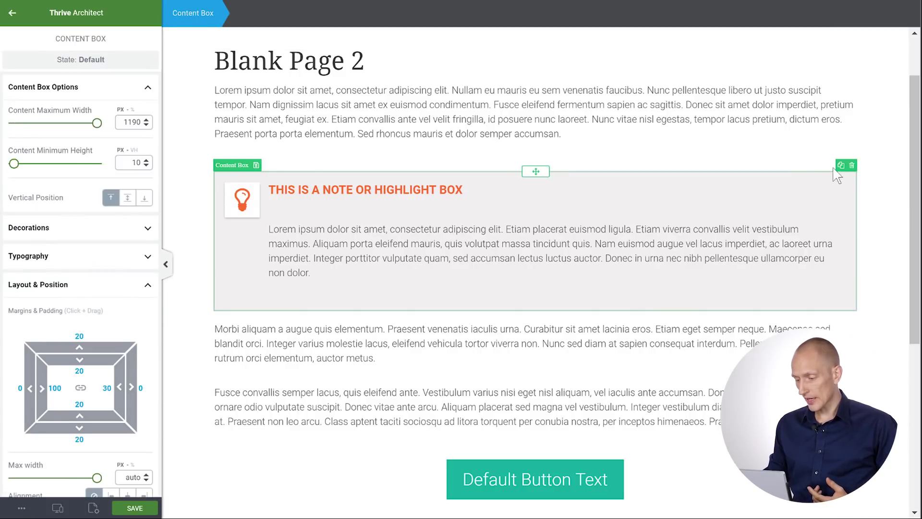
left_click(840, 166)
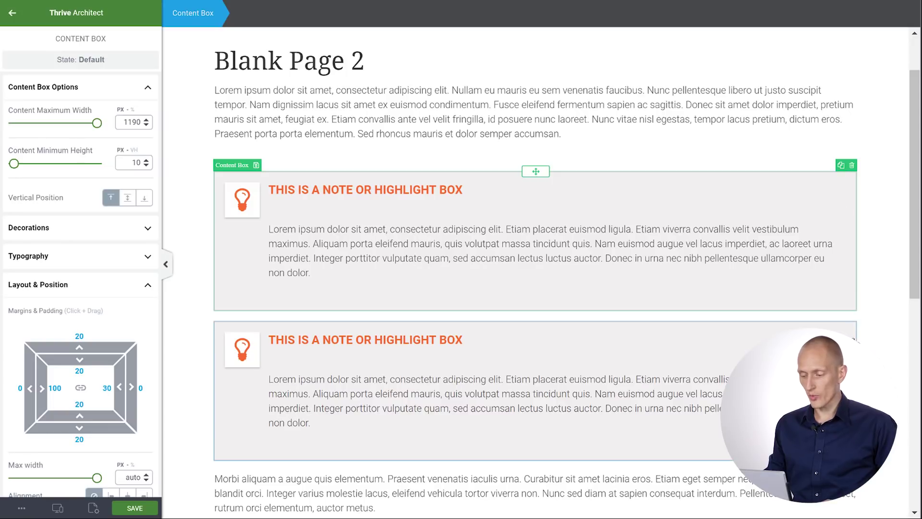
left_click(528, 389)
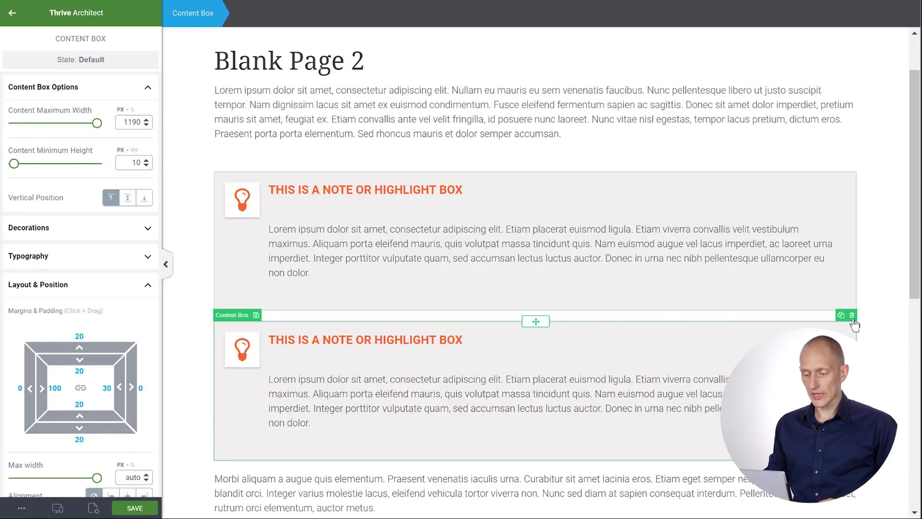
key("Escape")
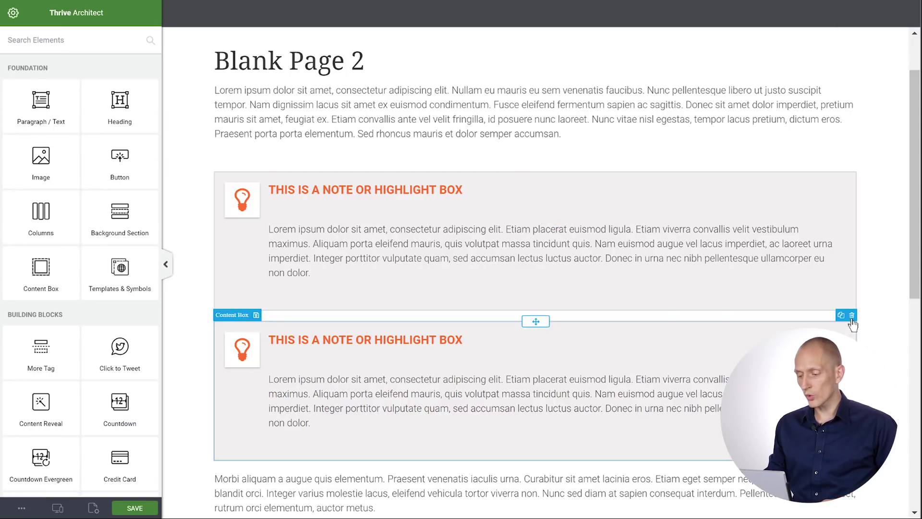
left_click(852, 316)
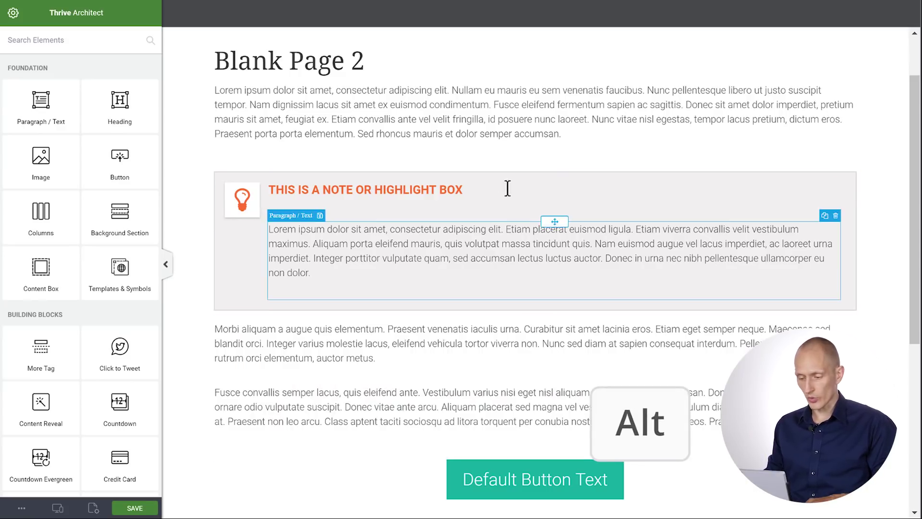
left_click_drag(541, 171, 537, 93)
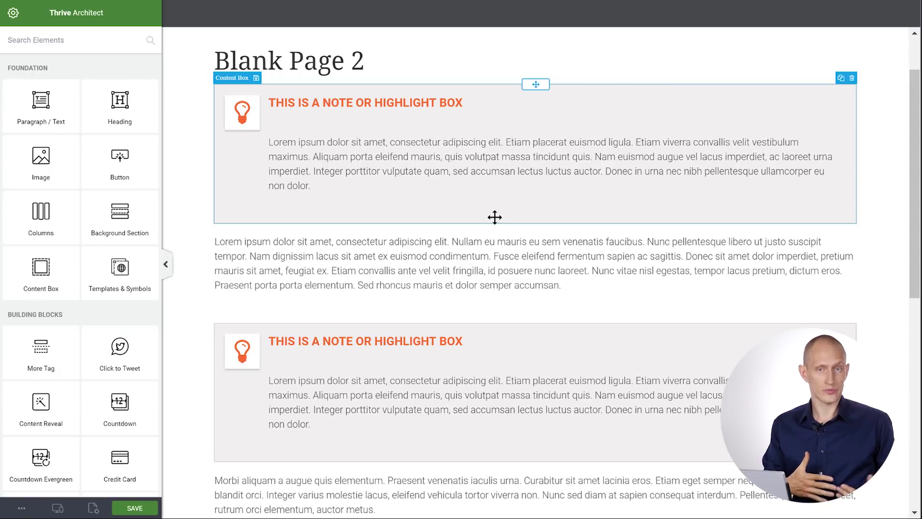
scroll(493, 236, "down", 4)
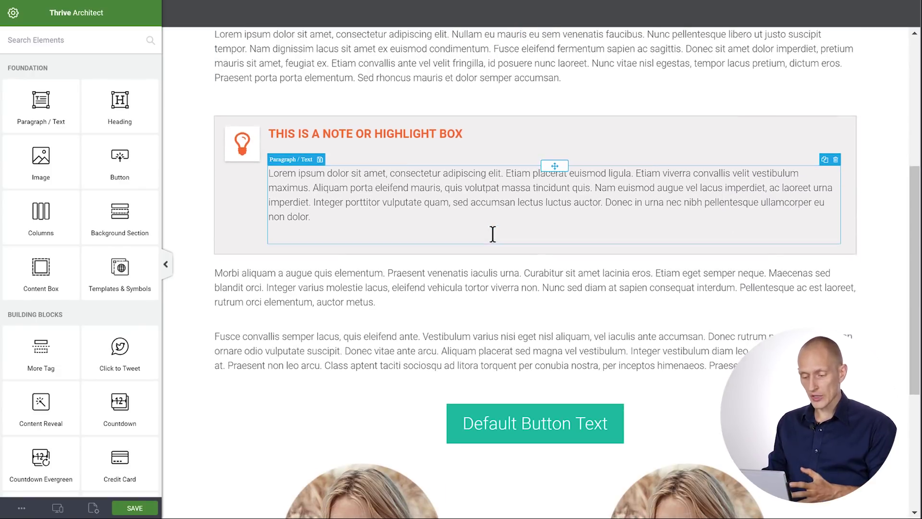
- Preview the Save Content as Template form, close it unsaved, then open the Page Under Construction landing page
scroll(493, 235, "down", 4)
scroll(336, 240, "up", 2)
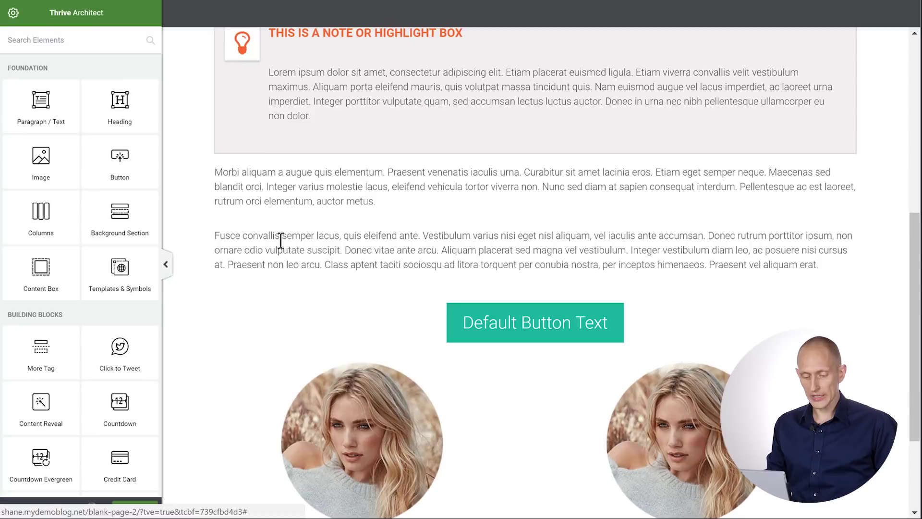
scroll(281, 240, "up", 5)
left_click(93, 508)
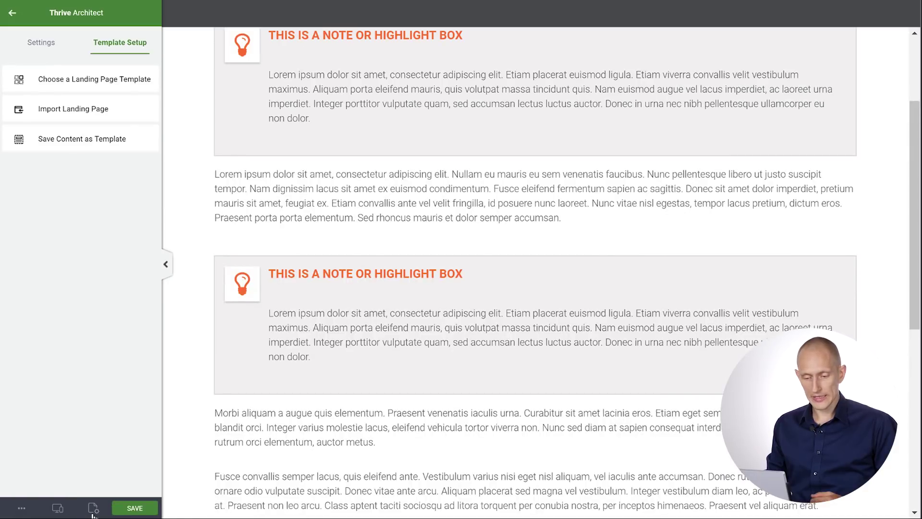
left_click(64, 144)
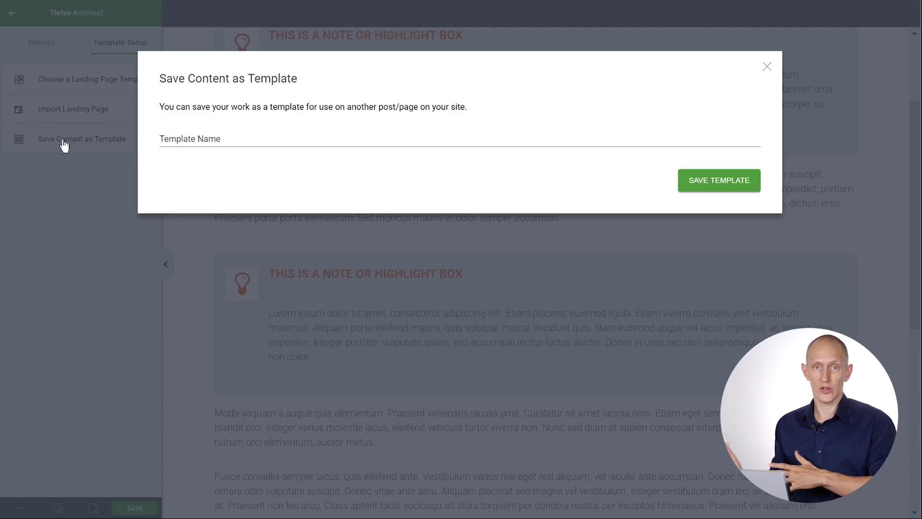
left_click(767, 66)
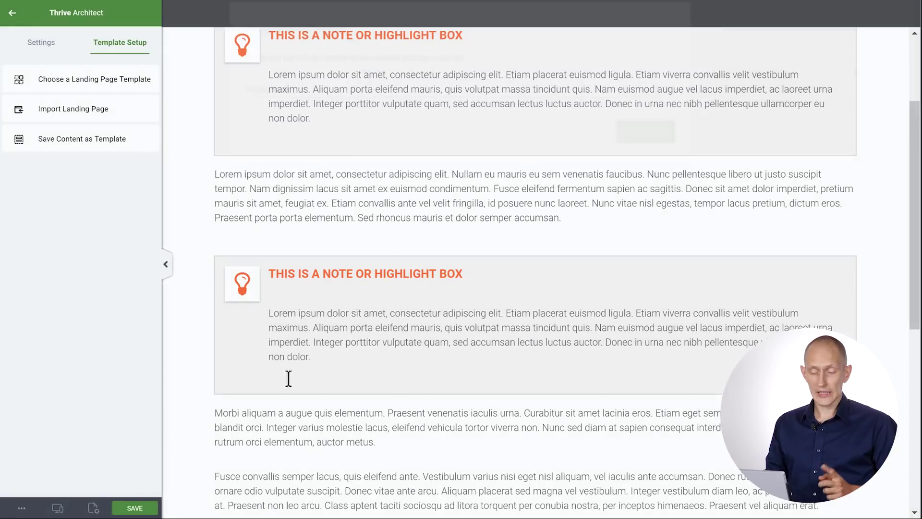
left_click(98, 88)
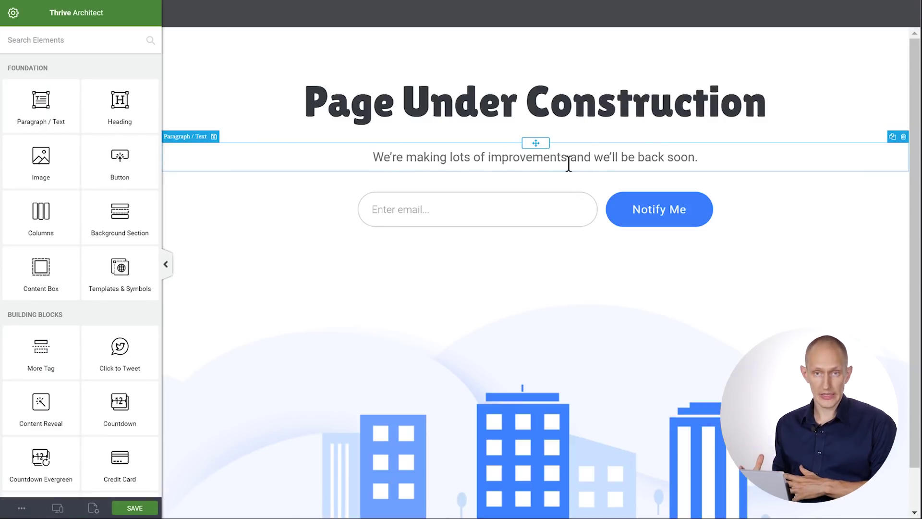
- Show the Page Setup template options for the Page Under Construction landing page
left_click(98, 511)
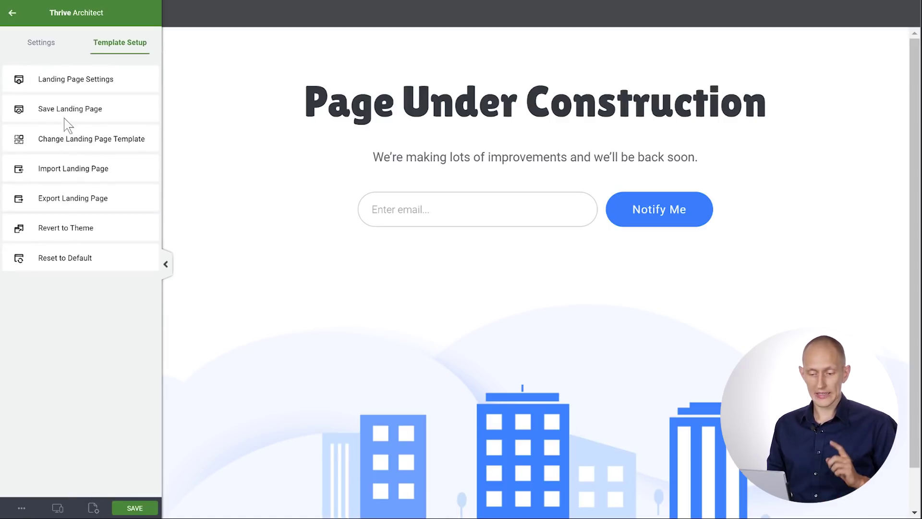